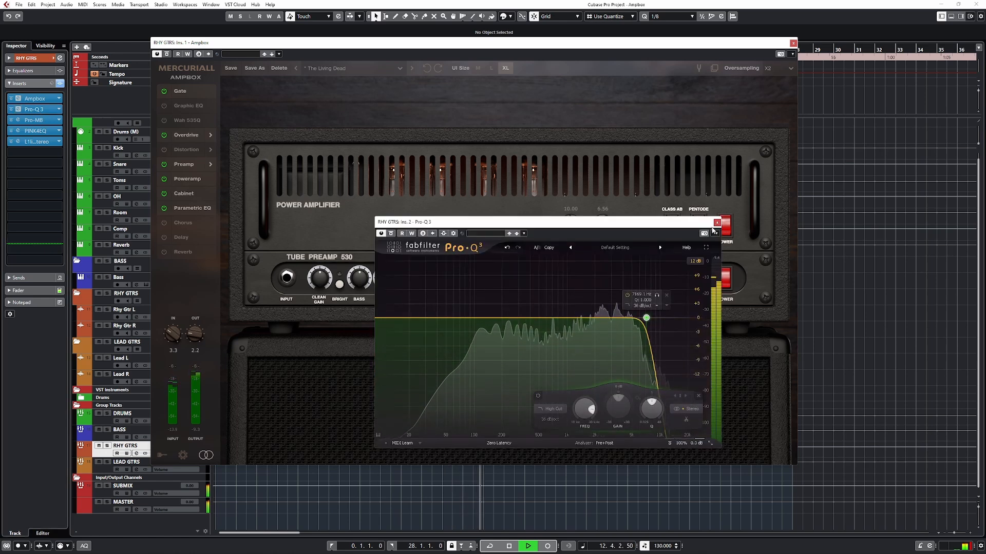
Step: Review the RHY GTRS insert chain by viewing the Pro-Q 3, Pro-MB, PINK4EQ and L1 limiter settings
{"action": "left_click", "coordinate": [36, 110]}
{"action": "left_click", "coordinate": [36, 121]}
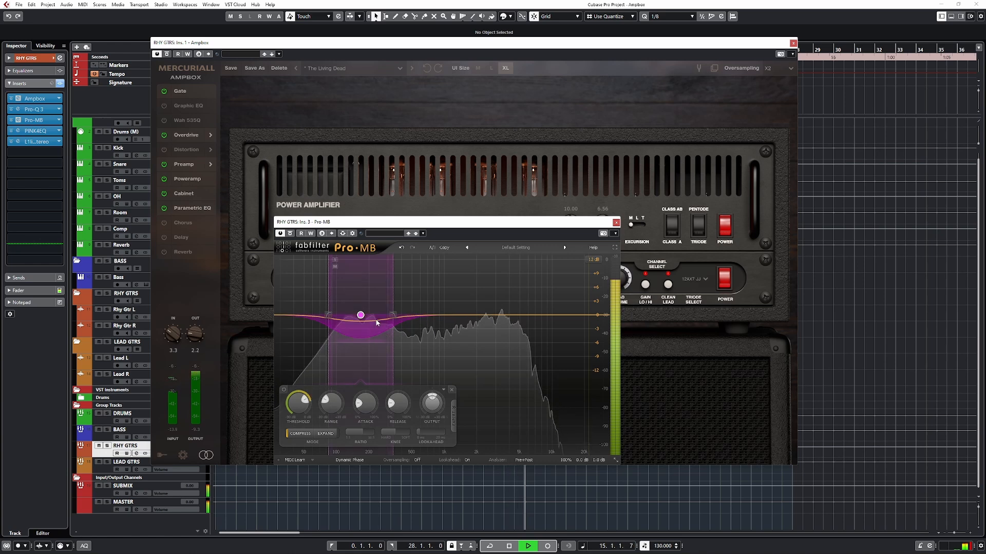
{"action": "left_click", "coordinate": [617, 222]}
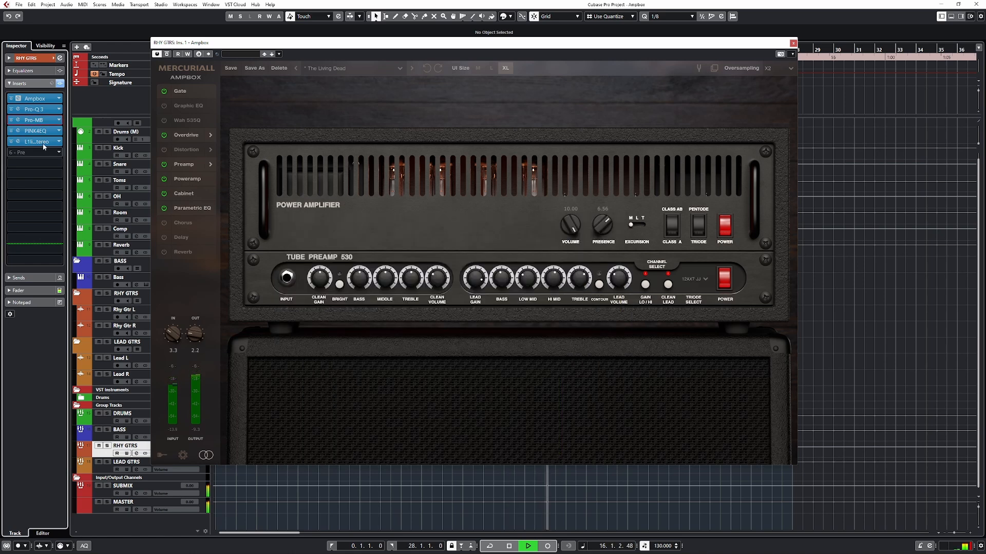
{"action": "left_click", "coordinate": [35, 130]}
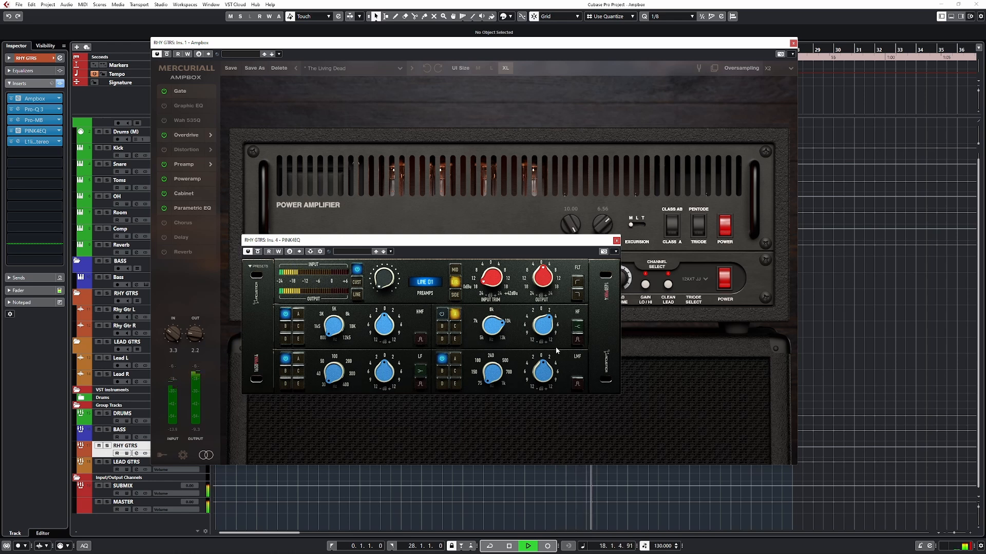
{"action": "left_click", "coordinate": [616, 240]}
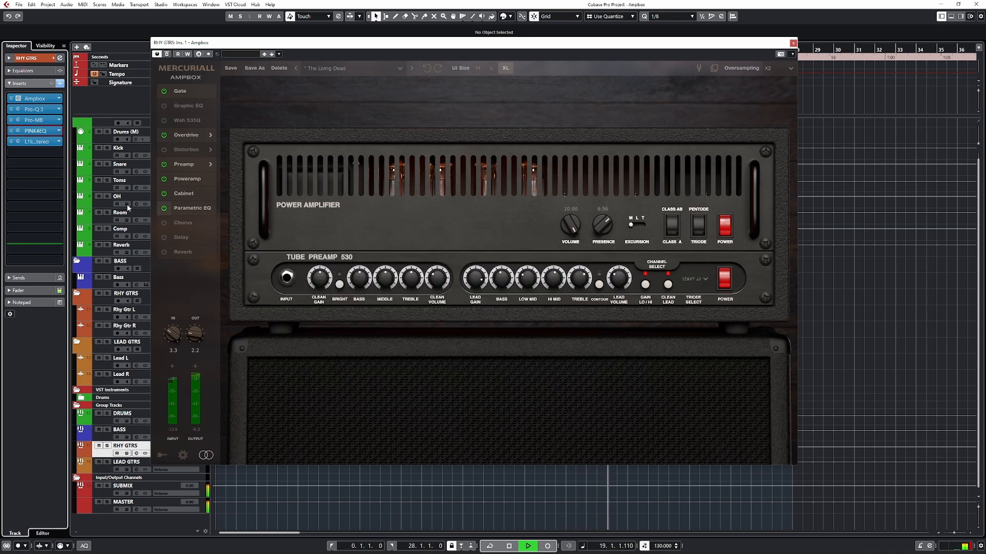
{"action": "left_click", "coordinate": [35, 141]}
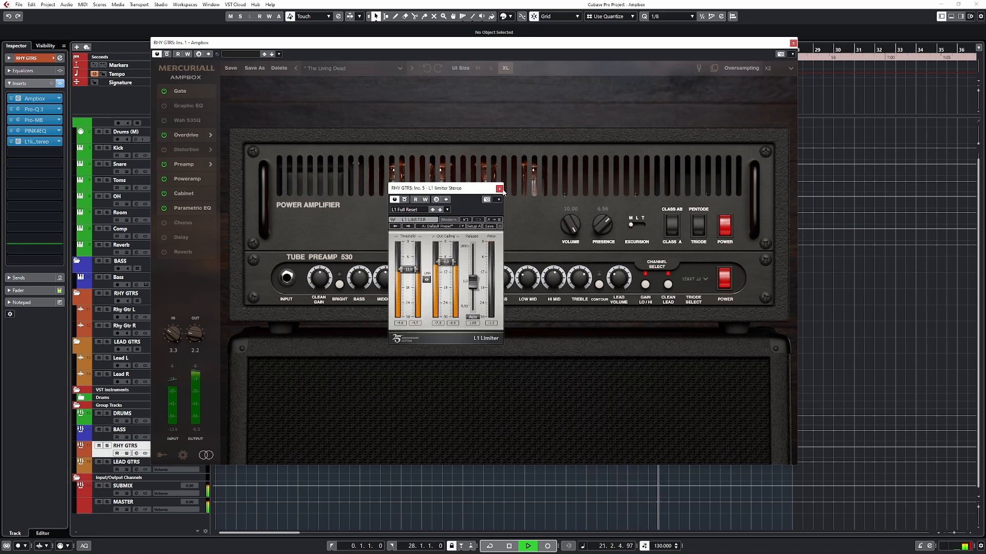
{"action": "left_click", "coordinate": [500, 189]}
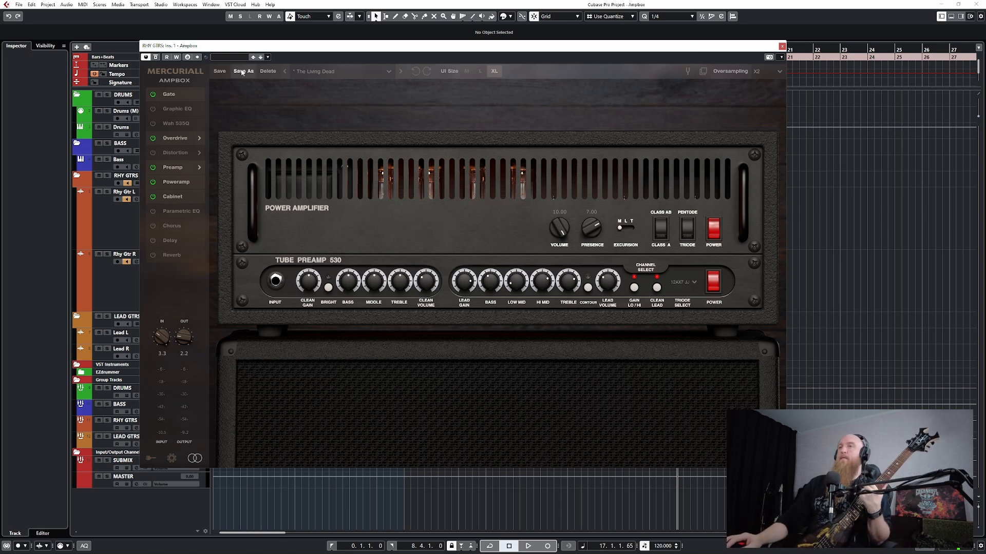
Step: Switch the Ampbox preamp model to Reaxis and back to U530
{"action": "left_click", "coordinate": [196, 169]}
{"action": "left_click", "coordinate": [232, 191]}
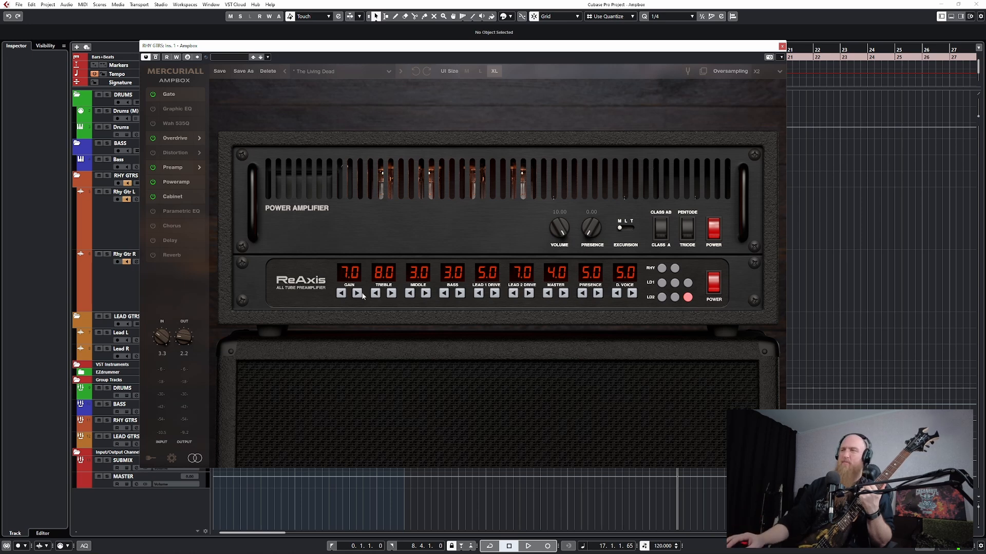
{"action": "left_click", "coordinate": [199, 168]}
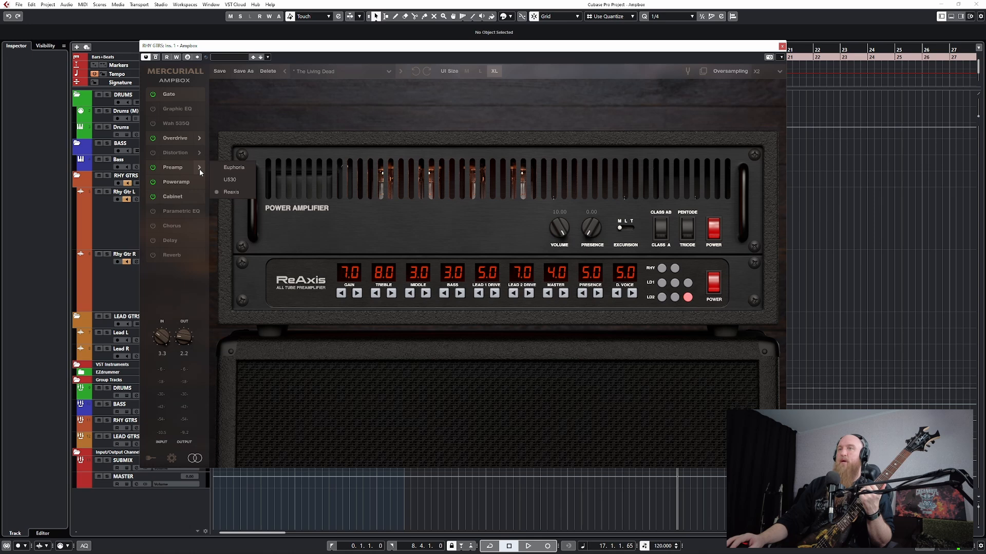
{"action": "left_click", "coordinate": [229, 179]}
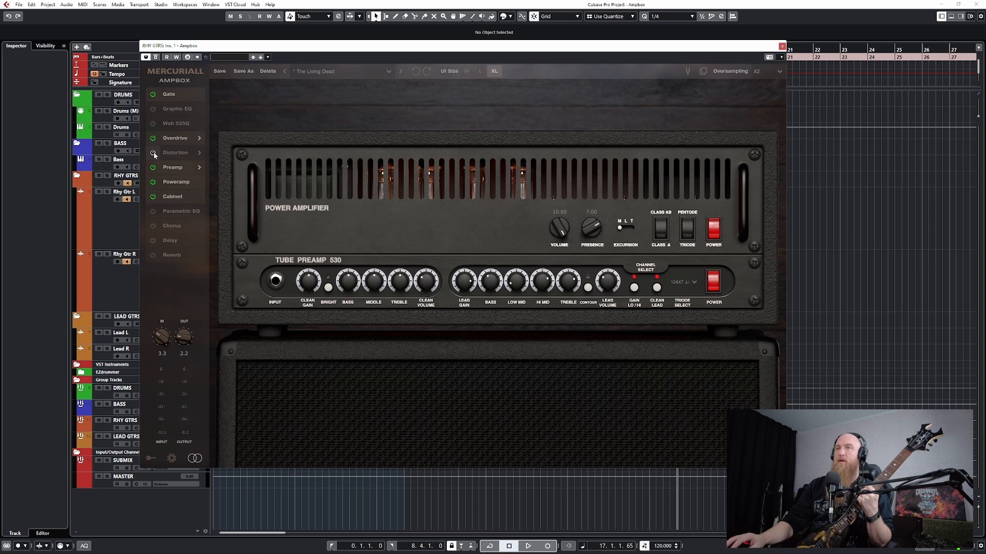
Step: Show the Overdrive, Distortion and Cabinet modules and line them up side by side below the amp head
{"action": "left_click", "coordinate": [197, 153]}
{"action": "left_click_drag", "start_coordinate": [710, 91], "coordinate": [247, 334]}
{"action": "left_click", "coordinate": [199, 138]}
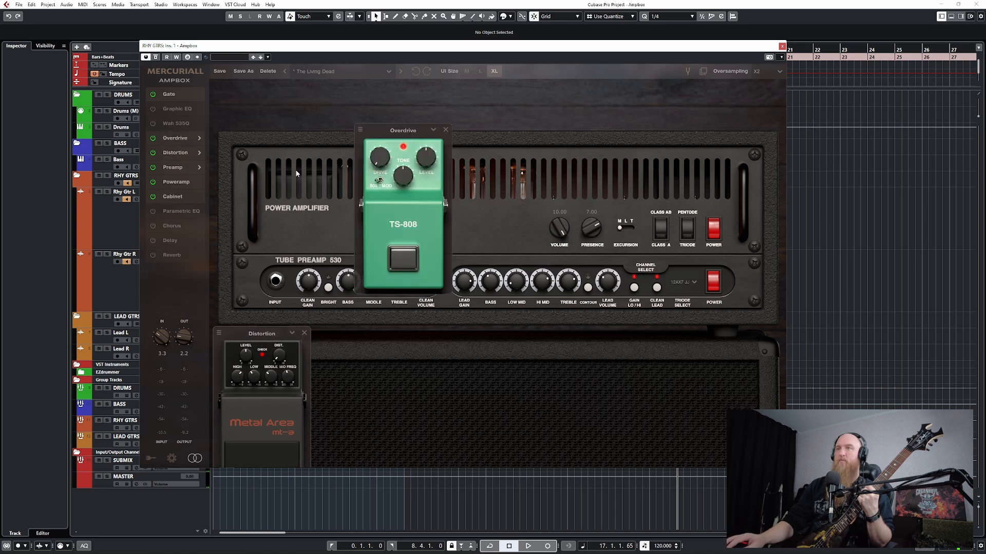
{"action": "left_click_drag", "start_coordinate": [382, 138], "coordinate": [265, 339]}
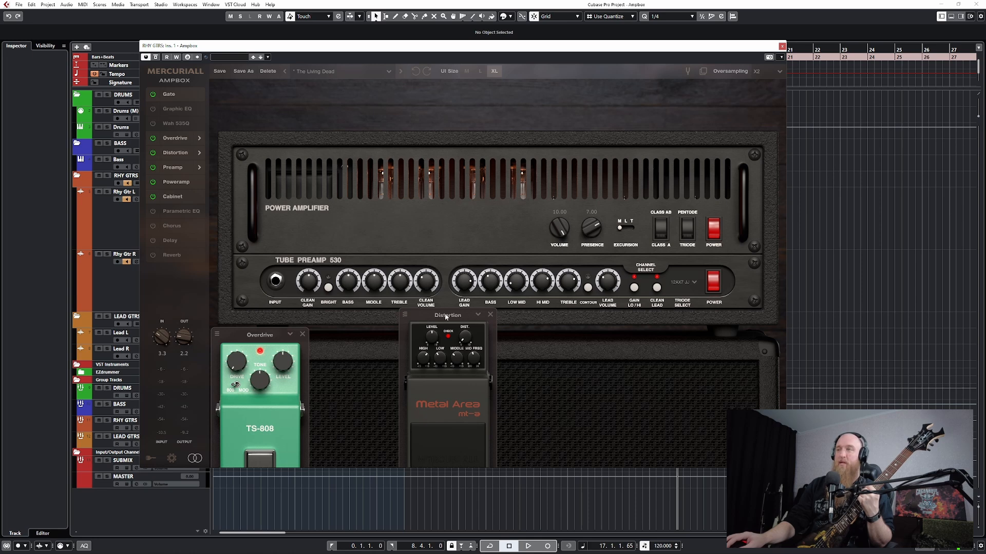
{"action": "left_click_drag", "start_coordinate": [446, 317], "coordinate": [406, 306]}
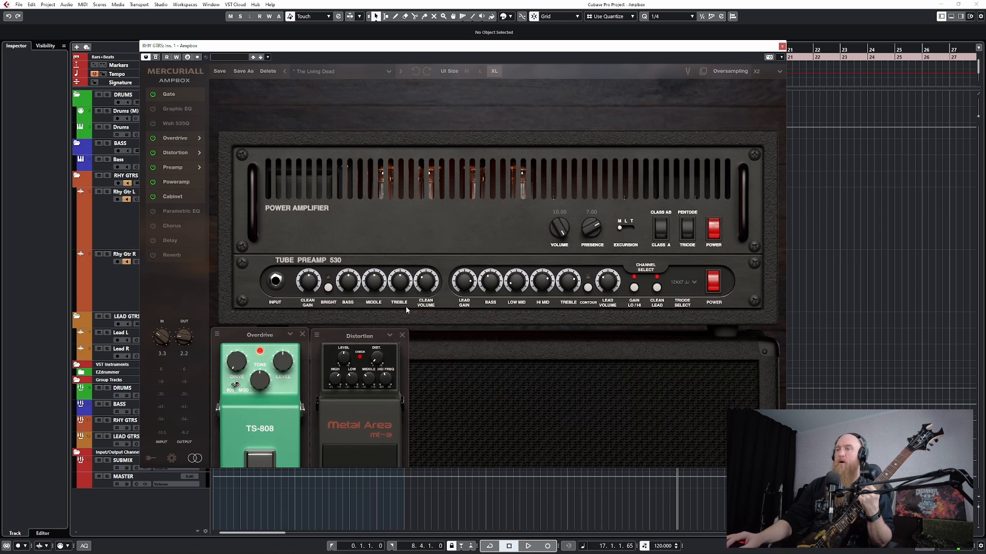
{"action": "left_click", "coordinate": [199, 197]}
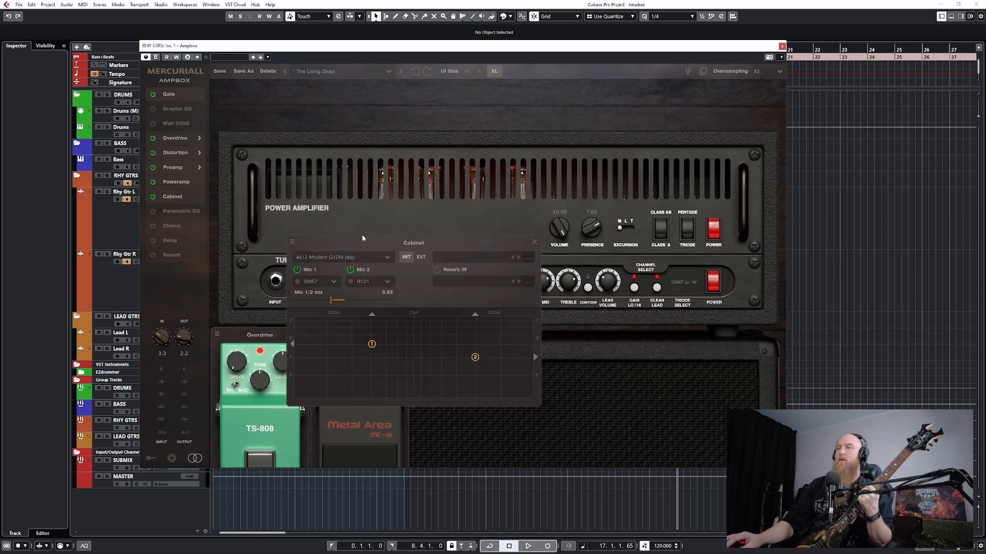
{"action": "left_click_drag", "start_coordinate": [433, 242], "coordinate": [561, 336]}
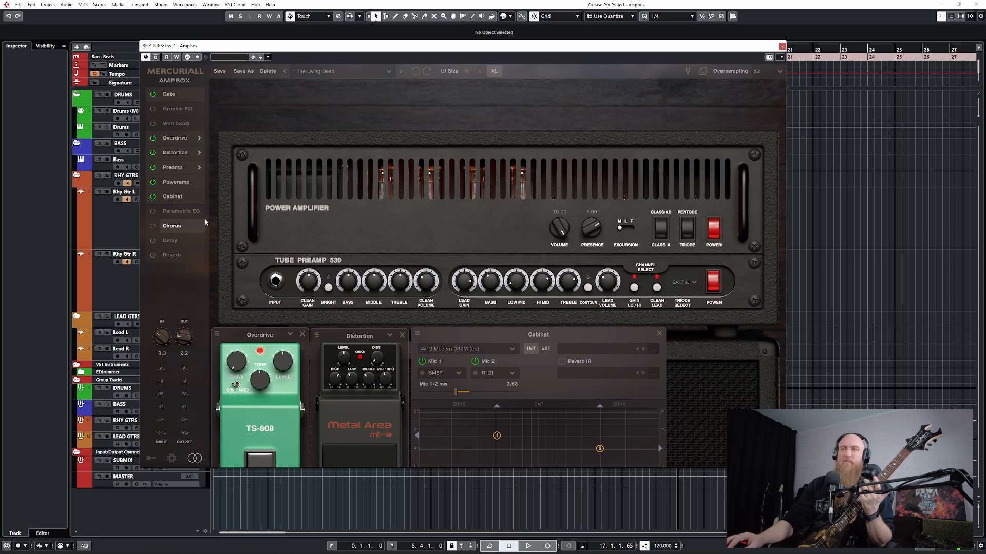
Step: Close the Cabinet, Distortion and Overdrive modules and toggle the pedals' bypass, leaving only Overdrive enabled
{"action": "left_click", "coordinate": [659, 335]}
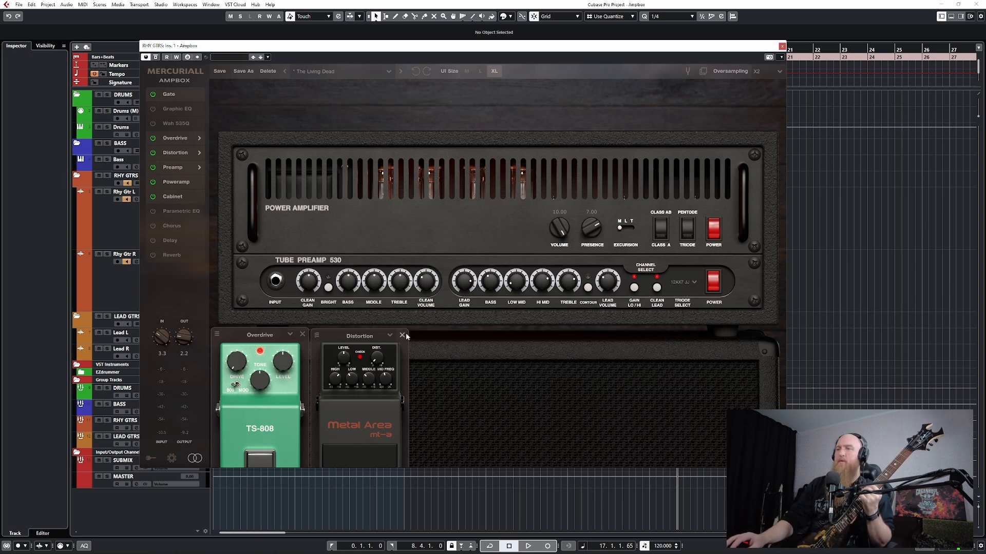
{"action": "left_click", "coordinate": [402, 335]}
{"action": "left_click", "coordinate": [302, 335]}
{"action": "left_click", "coordinate": [153, 138]}
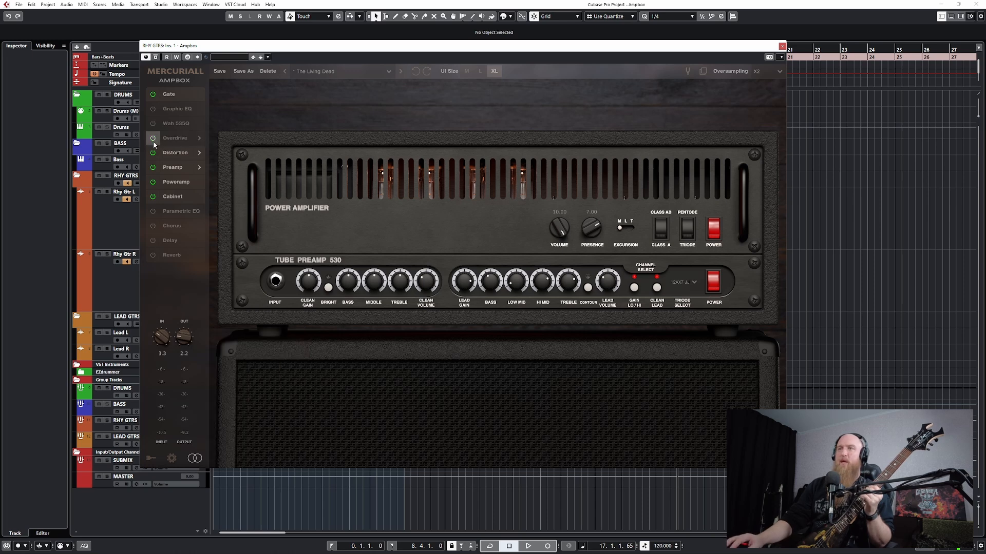
Step: Inspect the Noise Gate, Graphic EQ and Wah 535Q modules one after another, closing each one
{"action": "left_click", "coordinate": [169, 95]}
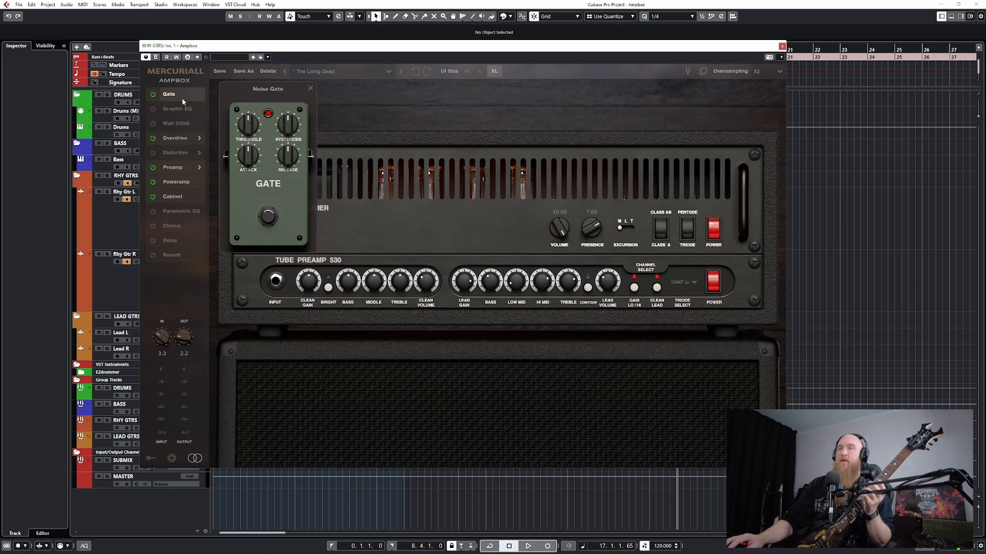
{"action": "left_click", "coordinate": [310, 90]}
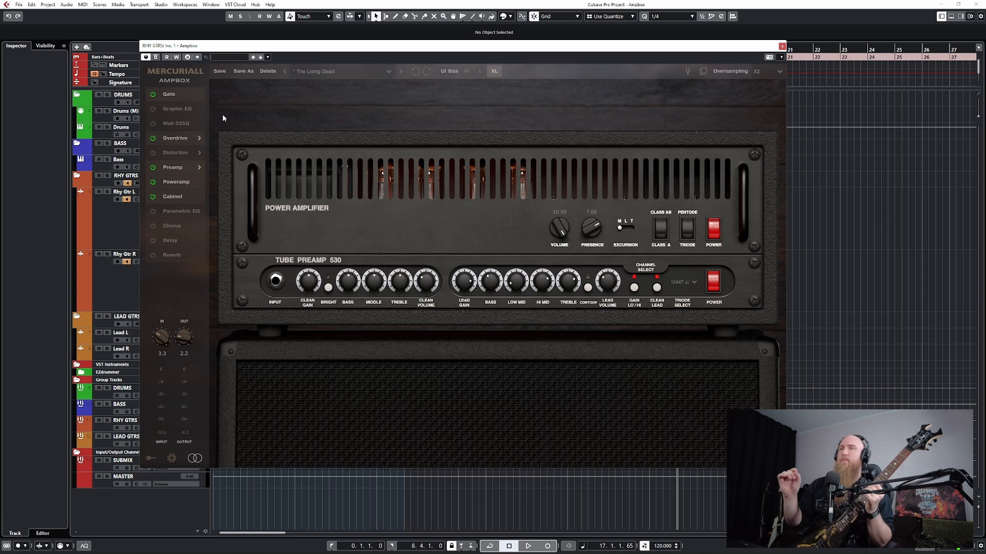
{"action": "left_click", "coordinate": [183, 109]}
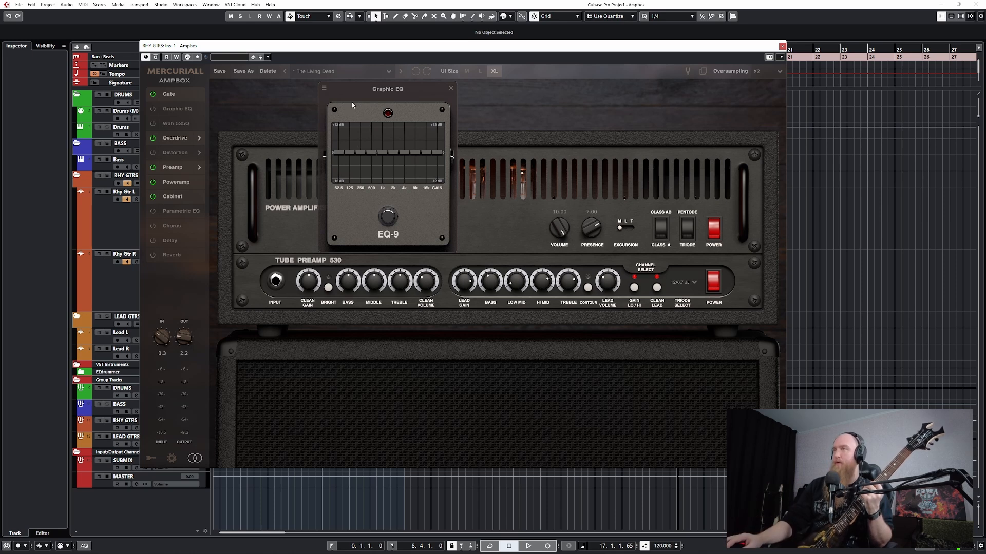
{"action": "left_click", "coordinate": [451, 88]}
{"action": "left_click", "coordinate": [176, 124]}
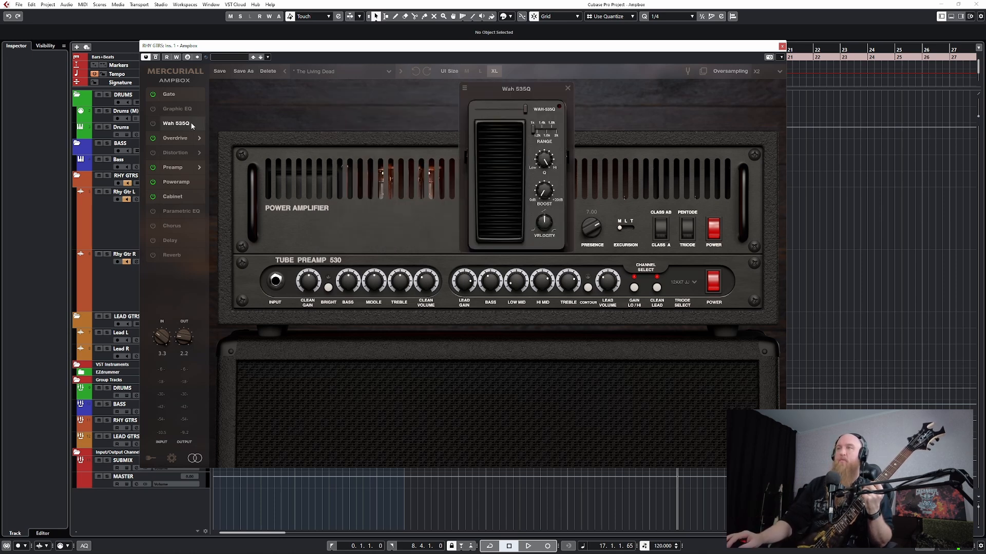
{"action": "left_click_drag", "start_coordinate": [525, 92], "coordinate": [373, 97]}
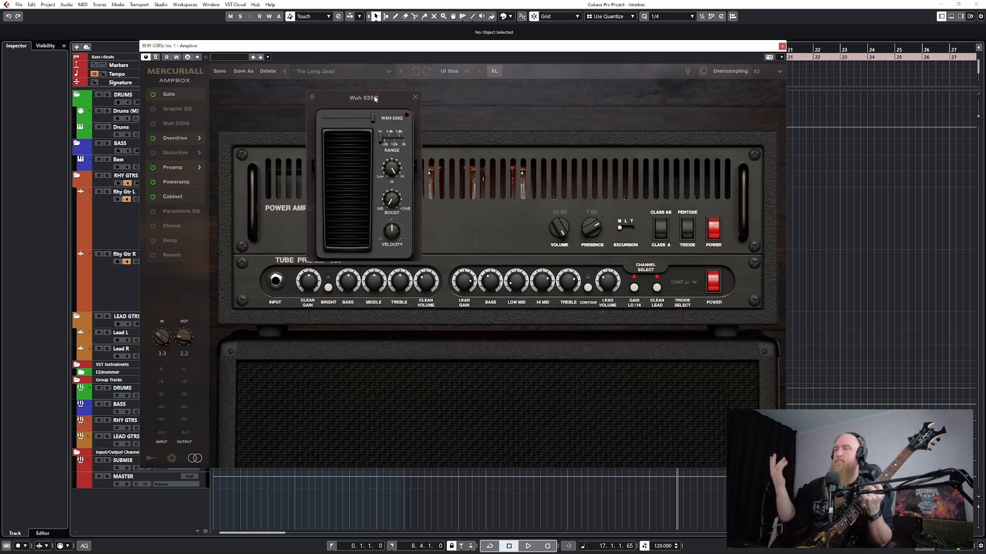
{"action": "left_click", "coordinate": [415, 98]}
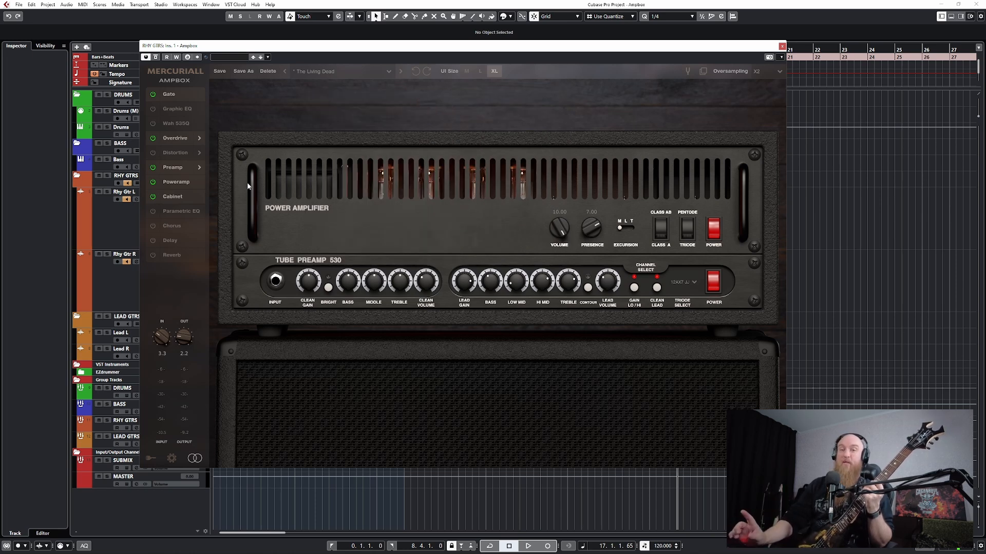
Step: Inspect the Parametric EQ module's bands and close it
{"action": "left_click", "coordinate": [180, 211]}
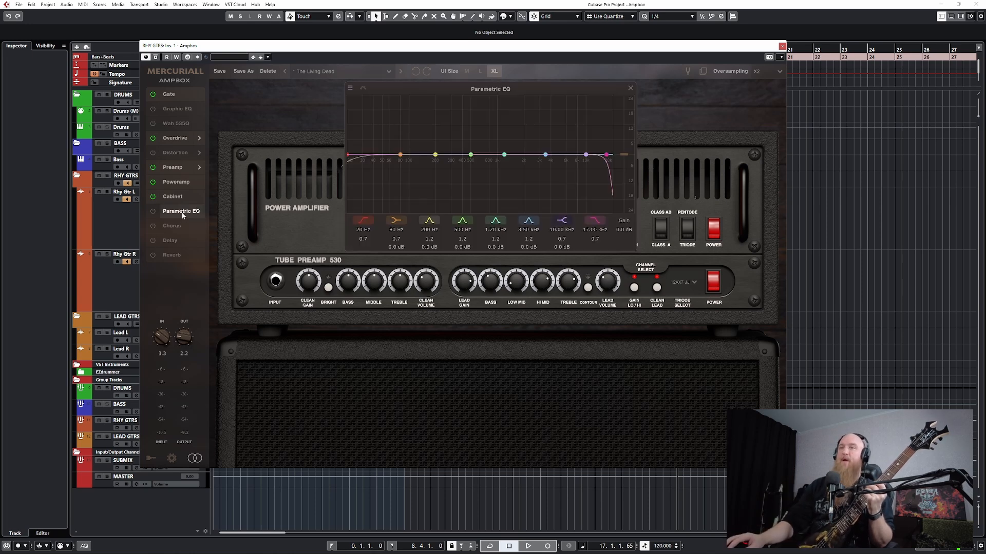
{"action": "left_click_drag", "start_coordinate": [432, 85], "coordinate": [367, 111]}
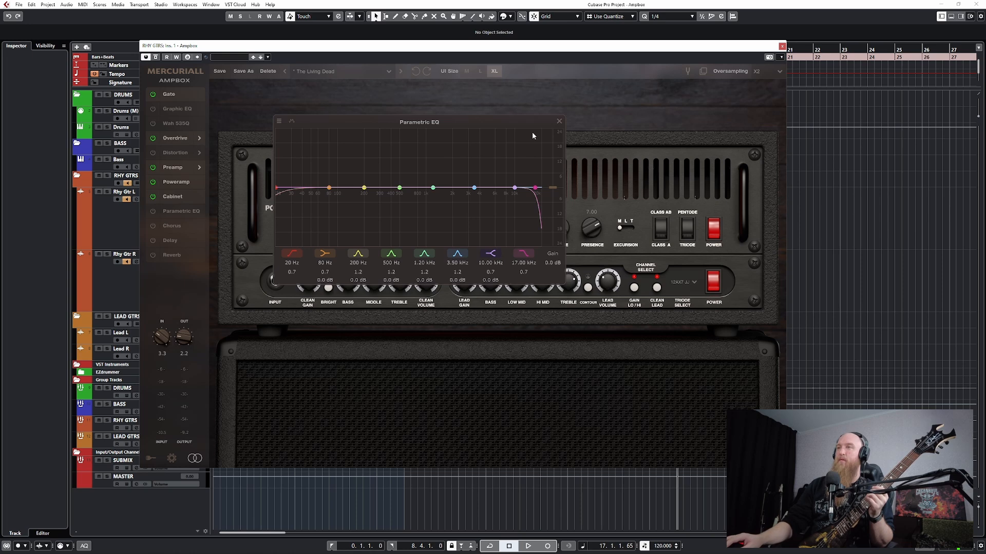
{"action": "left_click", "coordinate": [559, 122]}
Step: View the Stereo Chorus, Delay and Reverb pedals side by side over the amp, and close all three
{"action": "left_click", "coordinate": [172, 226]}
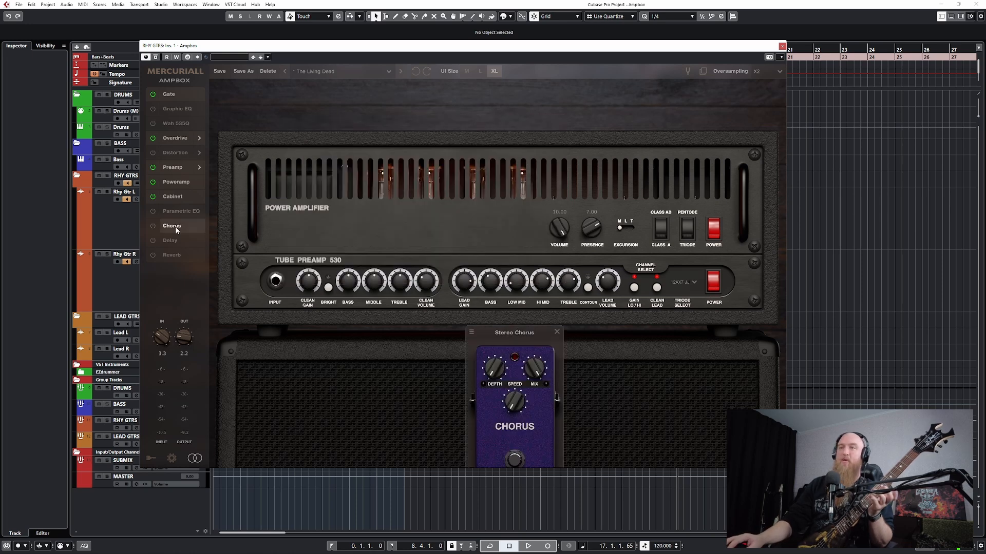
{"action": "left_click_drag", "start_coordinate": [468, 330], "coordinate": [265, 255]}
{"action": "left_click", "coordinate": [172, 240]}
{"action": "left_click_drag", "start_coordinate": [594, 334], "coordinate": [396, 263]}
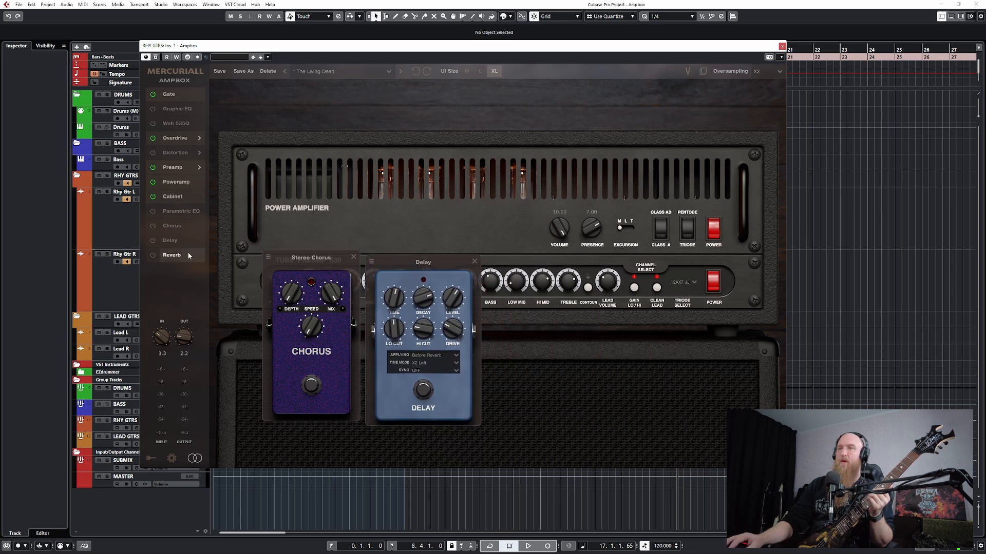
{"action": "left_click", "coordinate": [172, 255]}
{"action": "left_click_drag", "start_coordinate": [701, 328], "coordinate": [512, 266]}
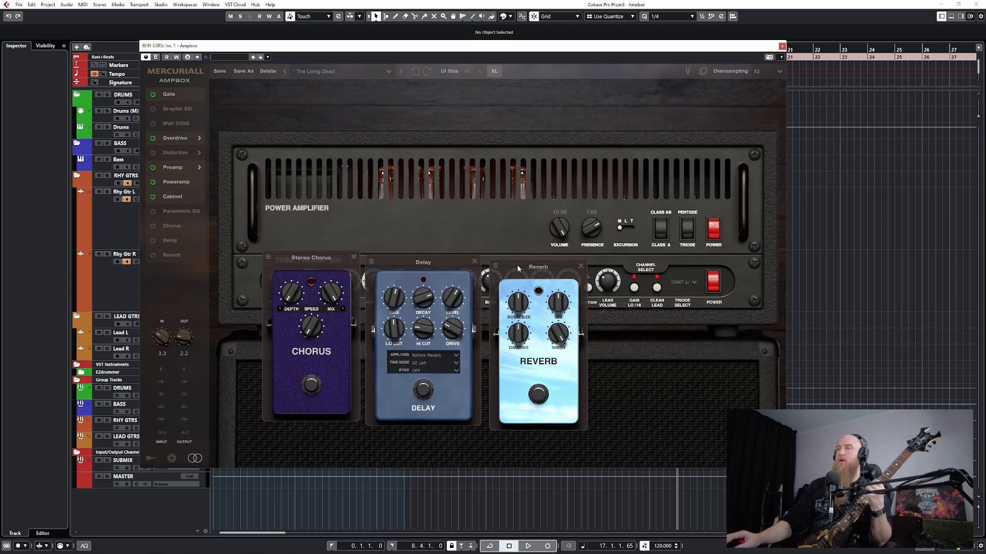
{"action": "left_click", "coordinate": [581, 266]}
{"action": "left_click", "coordinate": [474, 262]}
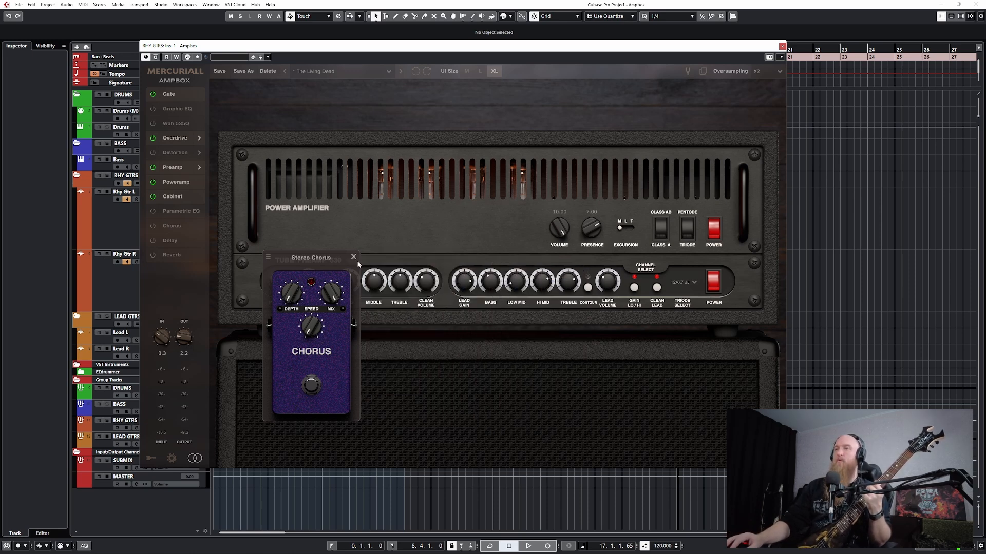
{"action": "left_click", "coordinate": [353, 257]}
Step: Toggle Ampbox's mono/stereo mode and return it to stereo
{"action": "left_click_drag", "start_coordinate": [425, 51], "coordinate": [442, 55]}
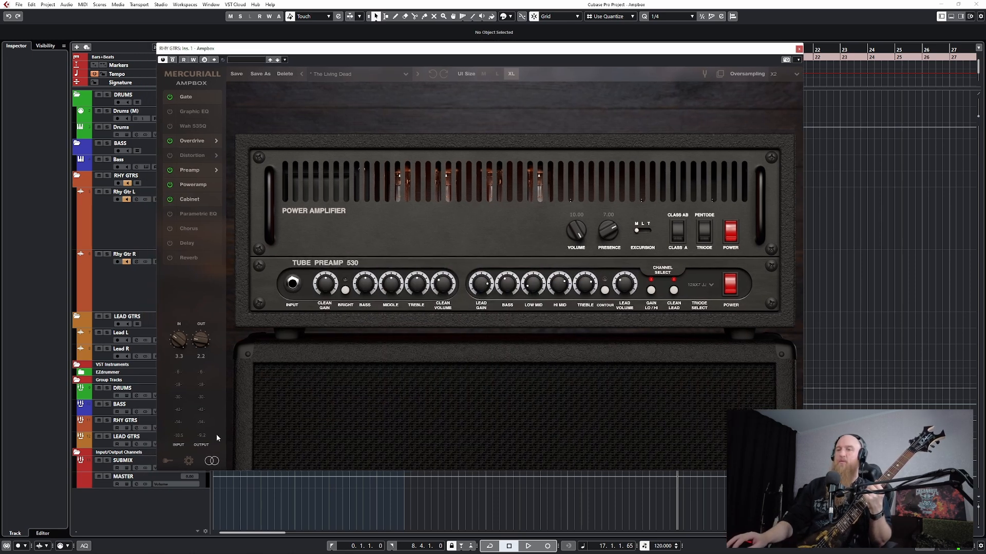
{"action": "left_click", "coordinate": [211, 461]}
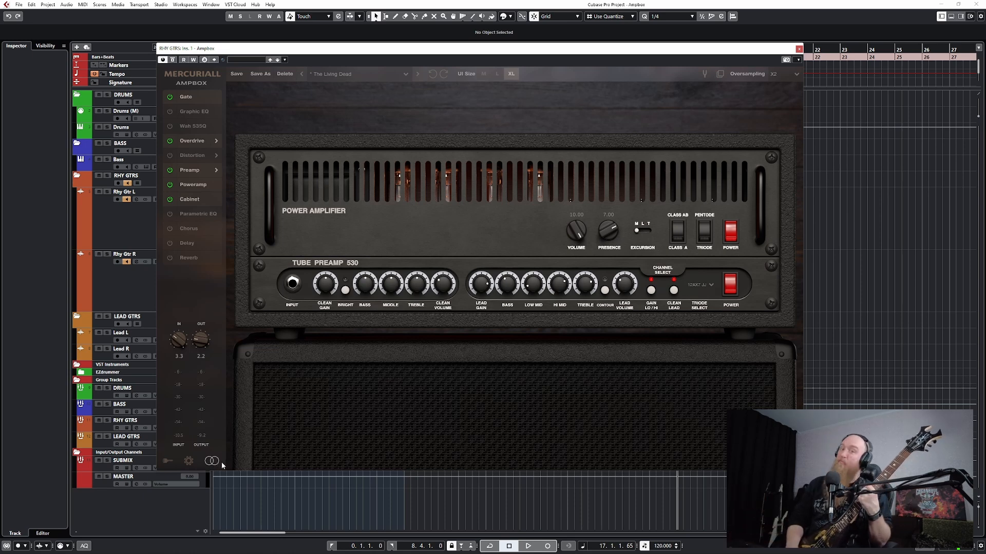
{"action": "left_click", "coordinate": [213, 463]}
{"action": "left_click", "coordinate": [213, 464]}
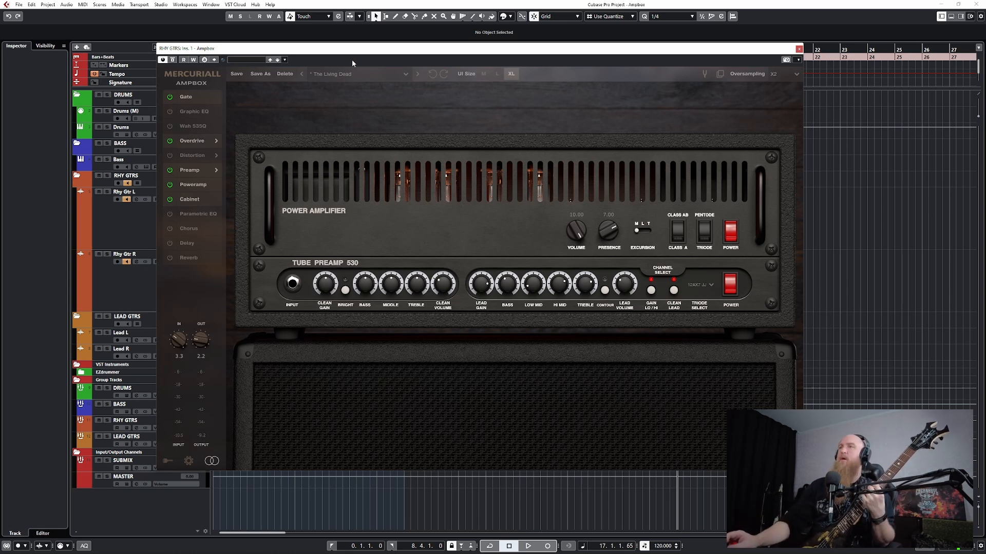
Step: Browse the Ampbox factory presets, including the U530 and Euphoria groups
{"action": "left_click_drag", "start_coordinate": [353, 52], "coordinate": [386, 54]}
{"action": "left_click", "coordinate": [410, 78]}
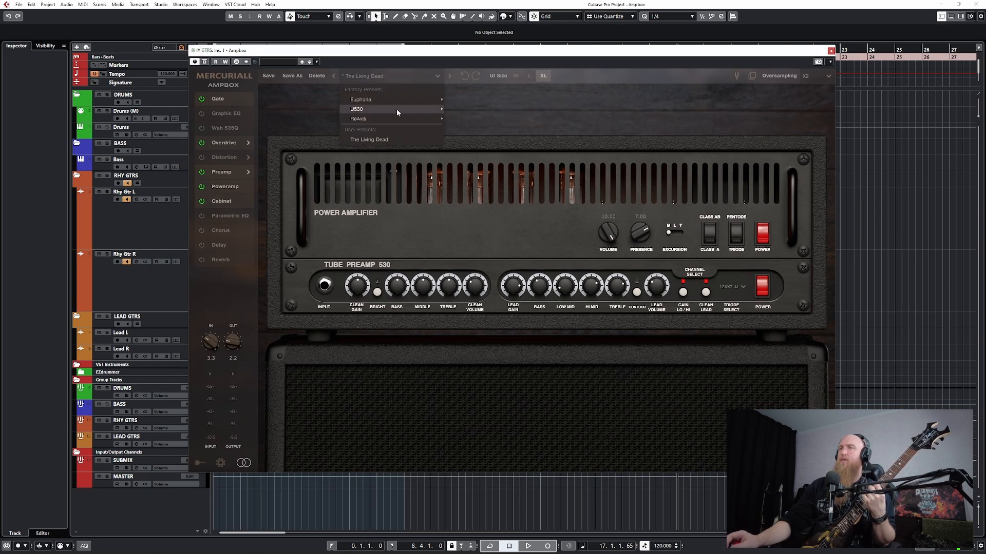
{"action": "mouse_move", "coordinate": [396, 111]}
{"action": "left_click", "coordinate": [391, 98]}
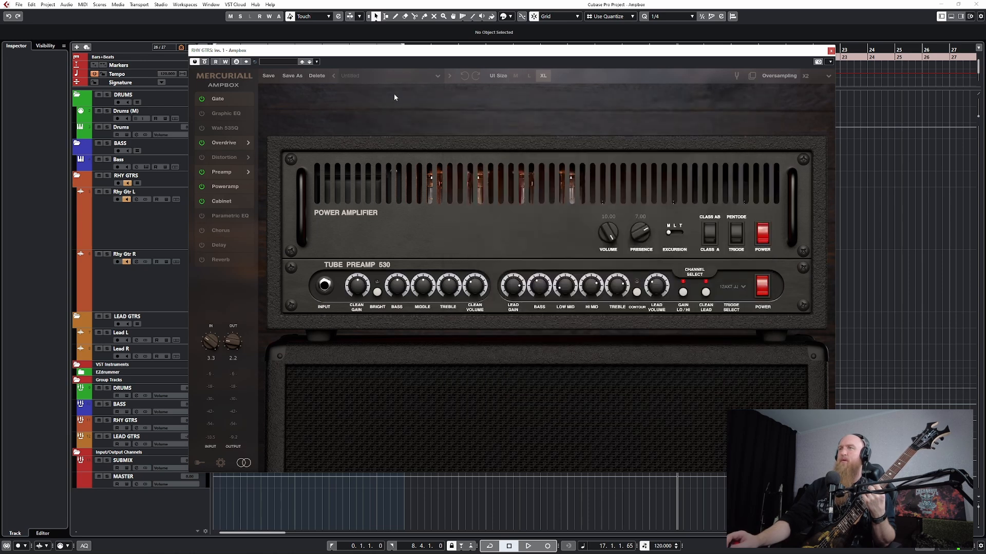
{"action": "left_click", "coordinate": [394, 76]}
{"action": "left_click", "coordinate": [468, 91]}
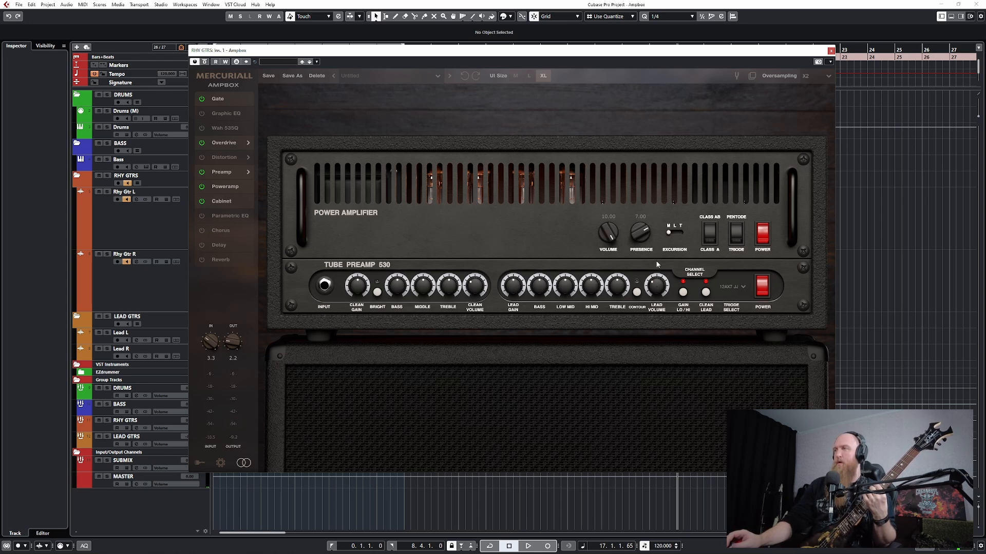
Step: Set the power amplifier's Presence to 0.00
{"action": "left_click_drag", "start_coordinate": [647, 240], "coordinate": [643, 242]}
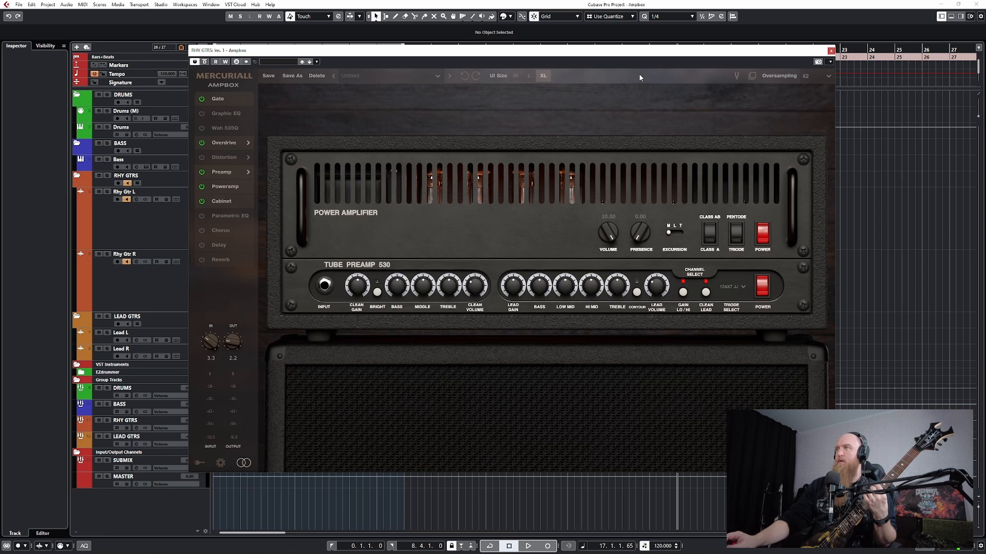
Step: View the TS-808 overdrive pedal over the amp head, check its settings and close it
{"action": "left_click_drag", "start_coordinate": [633, 54], "coordinate": [607, 53]}
{"action": "left_click", "coordinate": [215, 138]}
{"action": "left_click_drag", "start_coordinate": [289, 337], "coordinate": [300, 326]}
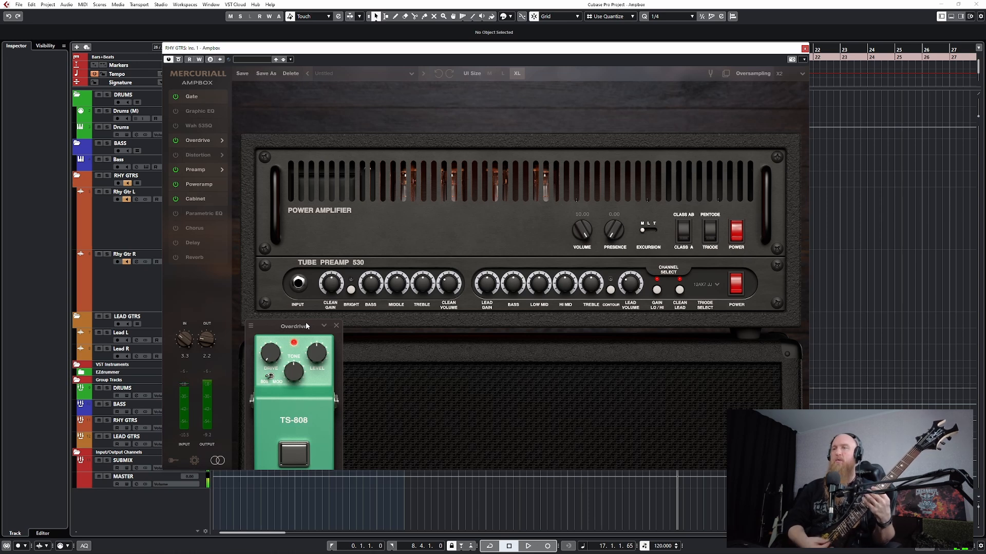
{"action": "left_click_drag", "start_coordinate": [306, 323], "coordinate": [338, 251]}
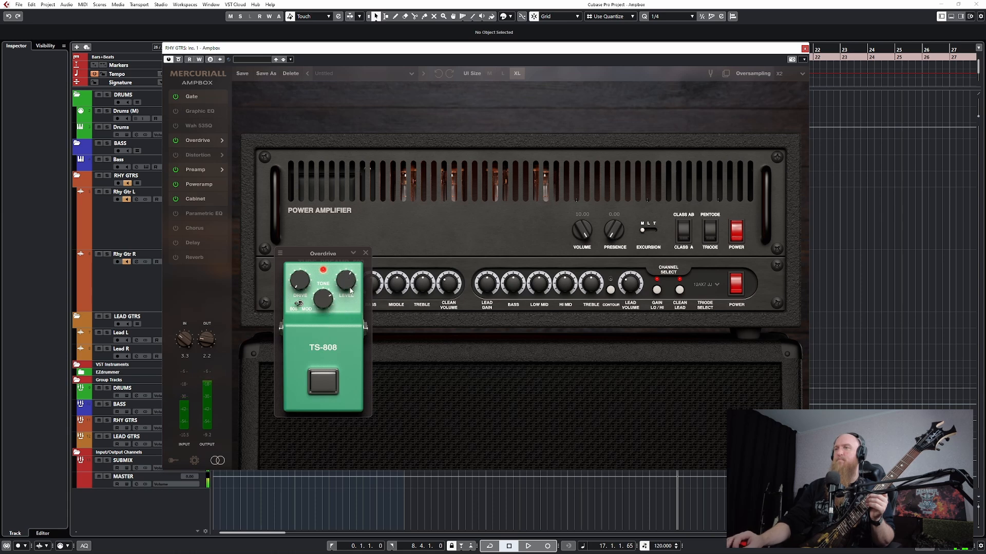
{"action": "left_click", "coordinate": [366, 253]}
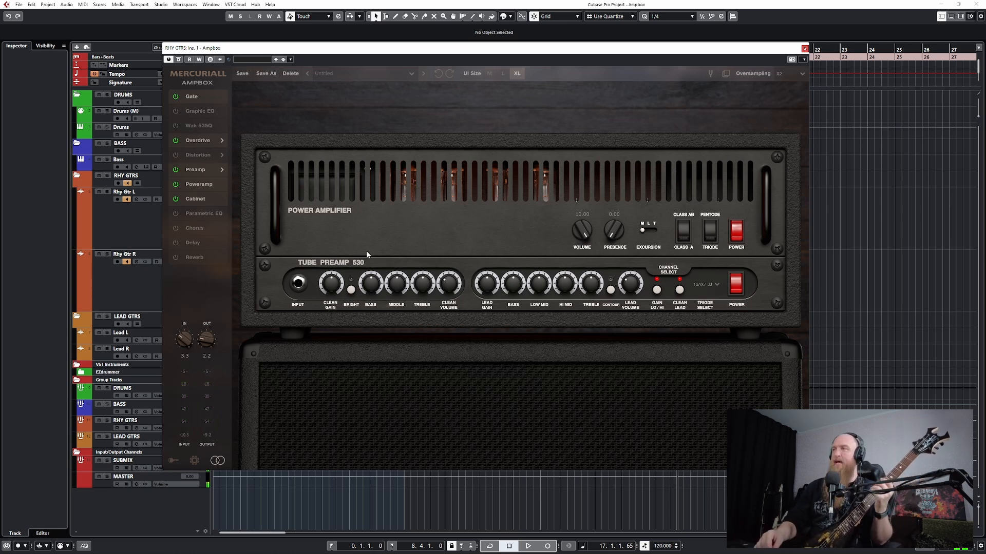
Step: Bring up the Cabinet settings over the amp and turn off Mic 2
{"action": "left_click", "coordinate": [203, 203]}
{"action": "left_click_drag", "start_coordinate": [530, 336], "coordinate": [423, 229]}
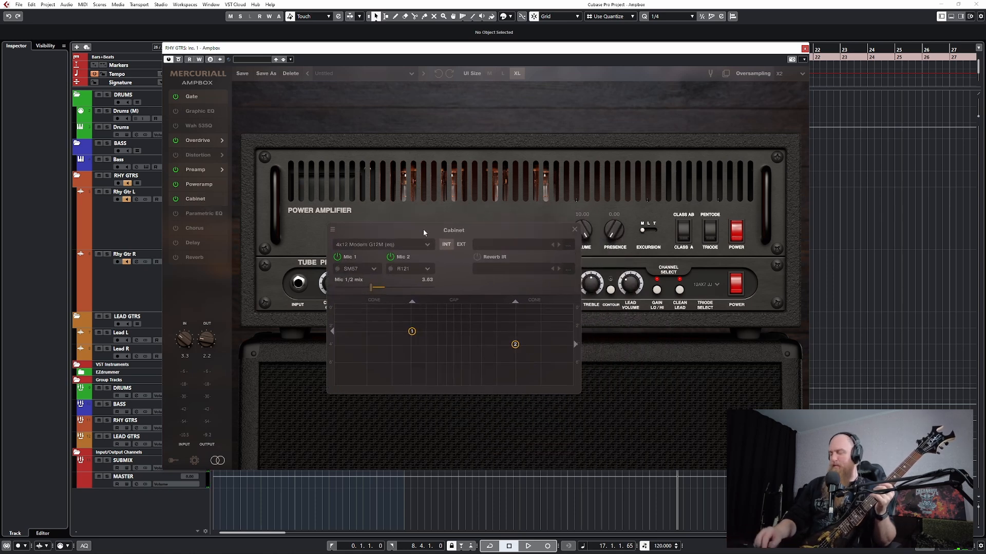
{"action": "left_click", "coordinate": [391, 260]}
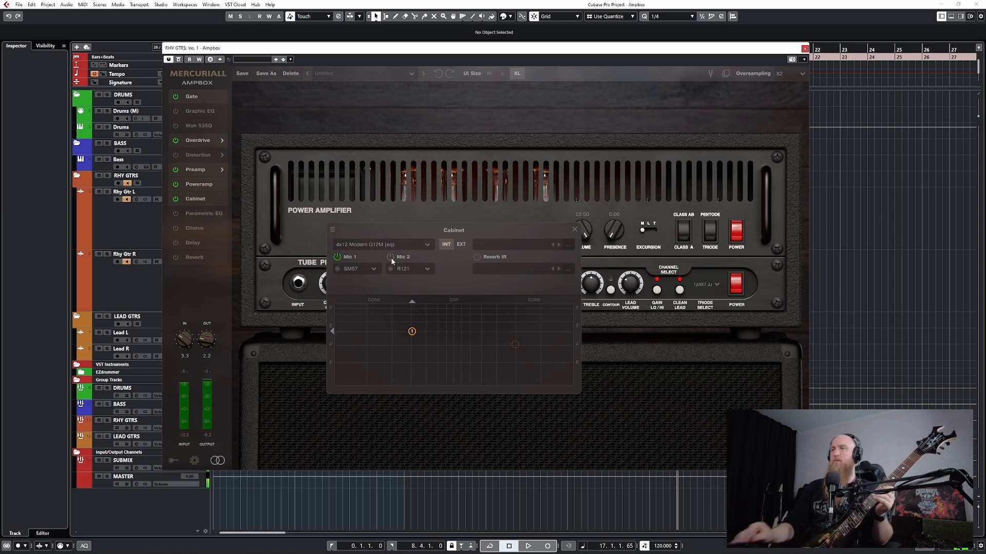
Step: Audition the 4x12 Vintage K120S (eq), Modern V30 (eq) and Modern T-75 (eq) cabinets, and nudge Mic 1 slightly toward the cap
{"action": "left_click", "coordinate": [400, 244]}
{"action": "left_click", "coordinate": [406, 323]}
{"action": "left_click", "coordinate": [405, 245]}
{"action": "left_click", "coordinate": [385, 295]}
{"action": "left_click", "coordinate": [411, 240]}
{"action": "left_click", "coordinate": [411, 239]}
{"action": "left_click", "coordinate": [413, 242]}
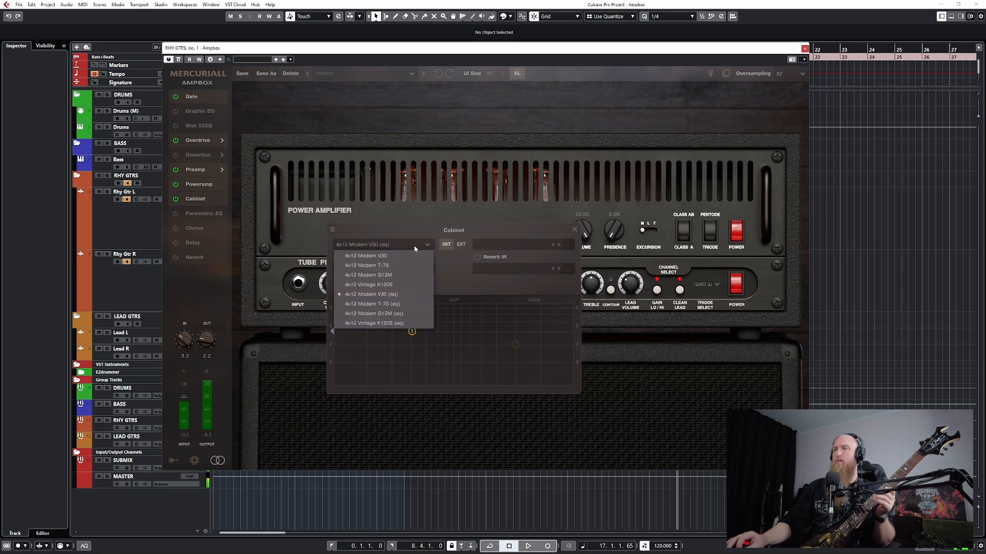
{"action": "left_click", "coordinate": [396, 304]}
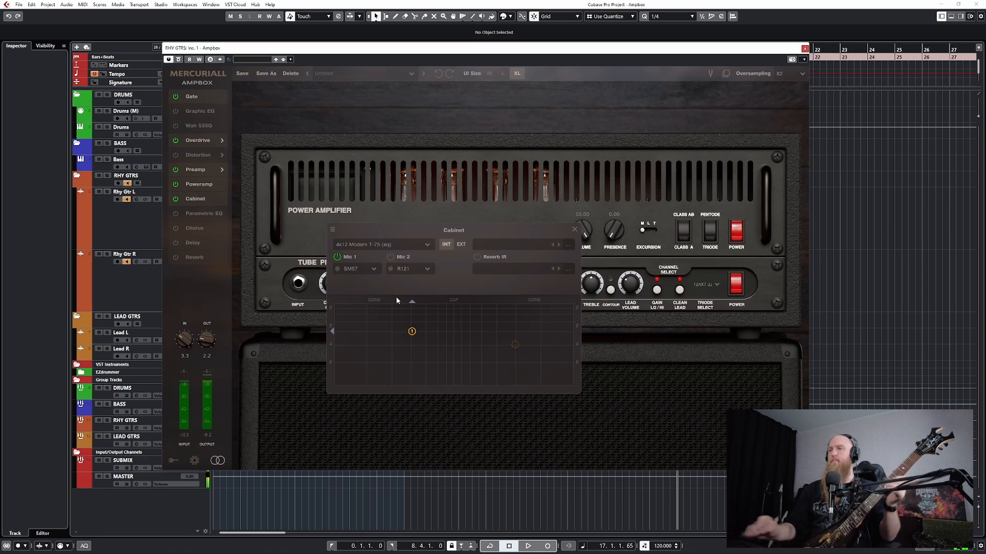
{"action": "left_click_drag", "start_coordinate": [332, 331], "coordinate": [331, 332]}
{"action": "mouse_move", "coordinate": [411, 301]}
{"action": "left_mouse_down"}
{"action": "mouse_move", "coordinate": [427, 301]}
{"action": "mouse_move", "coordinate": [415, 302]}
{"action": "left_mouse_up"}
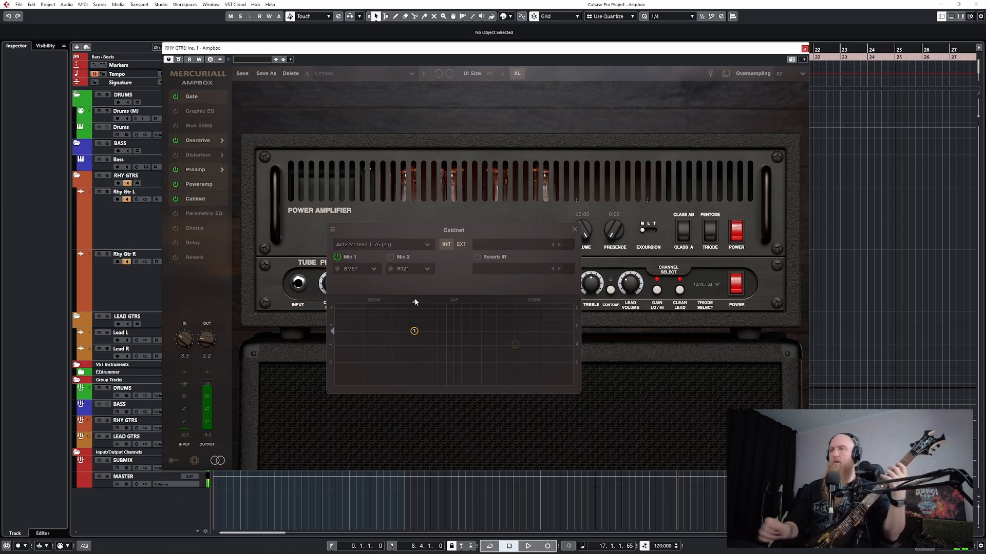
Step: Try the 4x12 Modern G12M (eq) cabinet, select 4x12 Vintage K120S (eq), and move Mic 1 outward toward the cone
{"action": "left_click", "coordinate": [418, 245]}
{"action": "left_click", "coordinate": [402, 313]}
{"action": "left_click", "coordinate": [421, 244]}
{"action": "left_click", "coordinate": [393, 323]}
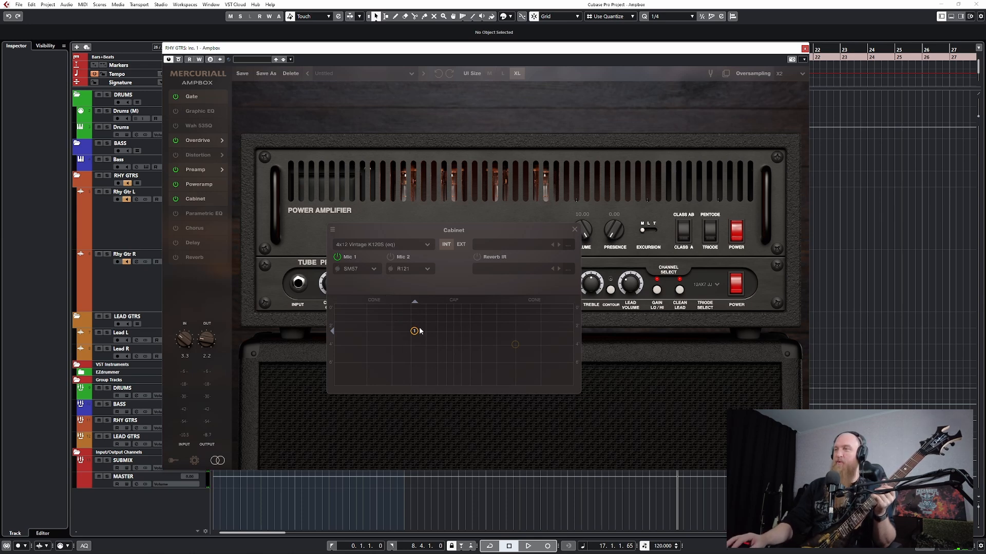
{"action": "mouse_move", "coordinate": [414, 331]}
{"action": "left_mouse_down"}
{"action": "mouse_move", "coordinate": [390, 344]}
{"action": "mouse_move", "coordinate": [398, 346]}
{"action": "mouse_move", "coordinate": [401, 308]}
{"action": "mouse_move", "coordinate": [392, 322]}
{"action": "mouse_move", "coordinate": [399, 328]}
{"action": "mouse_move", "coordinate": [401, 316]}
{"action": "left_mouse_up"}
Step: Turn on Mic 2, place it at the centre of the cap, and set the Mic 1/2 mix to 3.13
{"action": "left_click", "coordinate": [391, 257]}
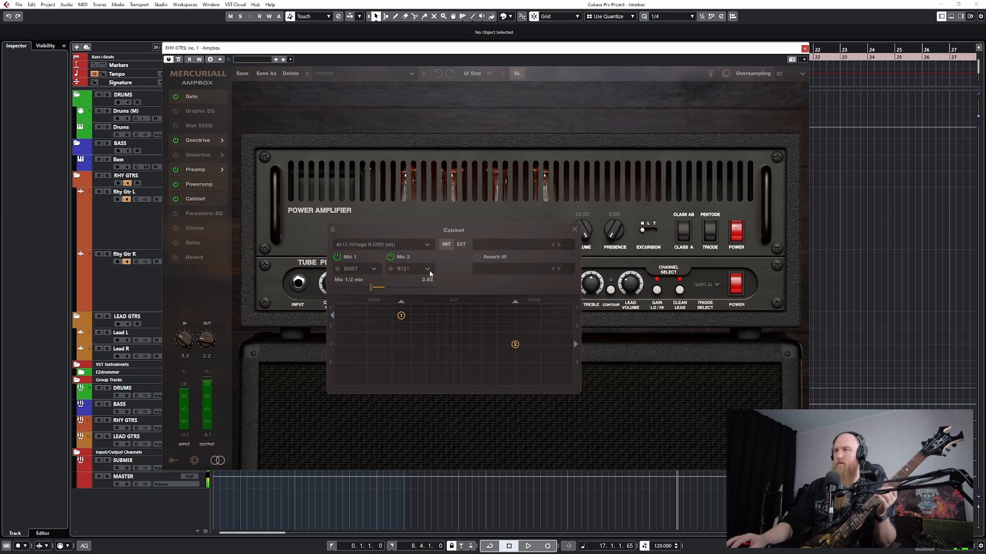
{"action": "left_click_drag", "start_coordinate": [371, 288], "coordinate": [433, 277]}
{"action": "mouse_move", "coordinate": [514, 345]}
{"action": "left_mouse_down"}
{"action": "mouse_move", "coordinate": [433, 312]}
{"action": "mouse_move", "coordinate": [433, 337]}
{"action": "left_mouse_up"}
{"action": "left_click_drag", "start_coordinate": [429, 291], "coordinate": [366, 285]}
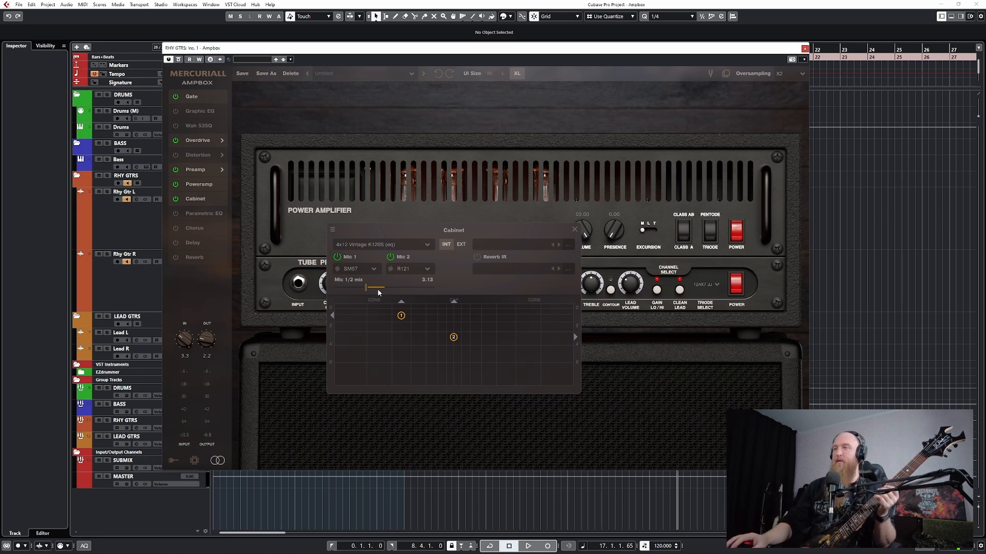
Step: Move Mic 2 off-centre toward the far cone, set the Mic 1/2 mix to 3.01, and close the Cabinet settings
{"action": "left_click_drag", "start_coordinate": [371, 287], "coordinate": [435, 289]}
{"action": "left_click_drag", "start_coordinate": [455, 338], "coordinate": [498, 337]}
{"action": "left_click_drag", "start_coordinate": [431, 289], "coordinate": [357, 288]}
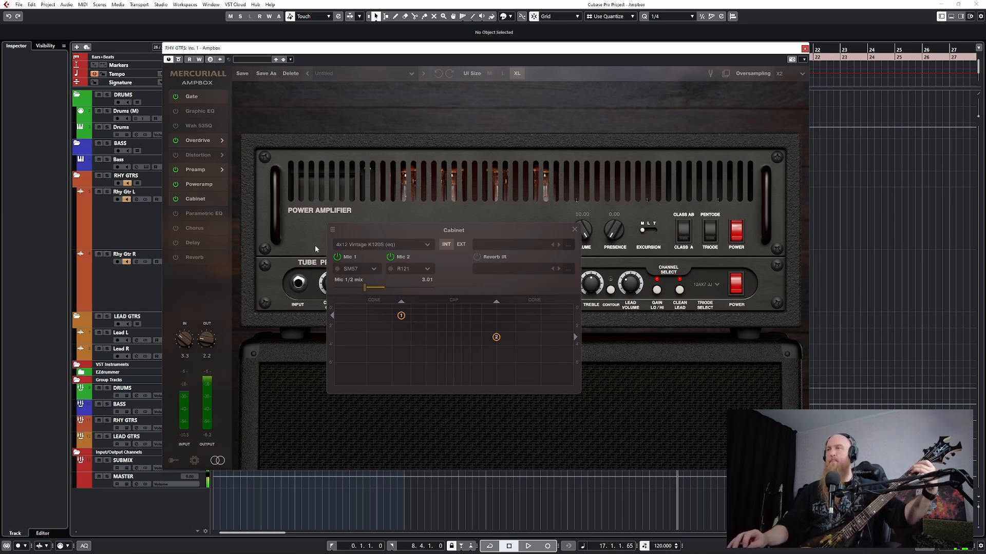
{"action": "left_click", "coordinate": [575, 230]}
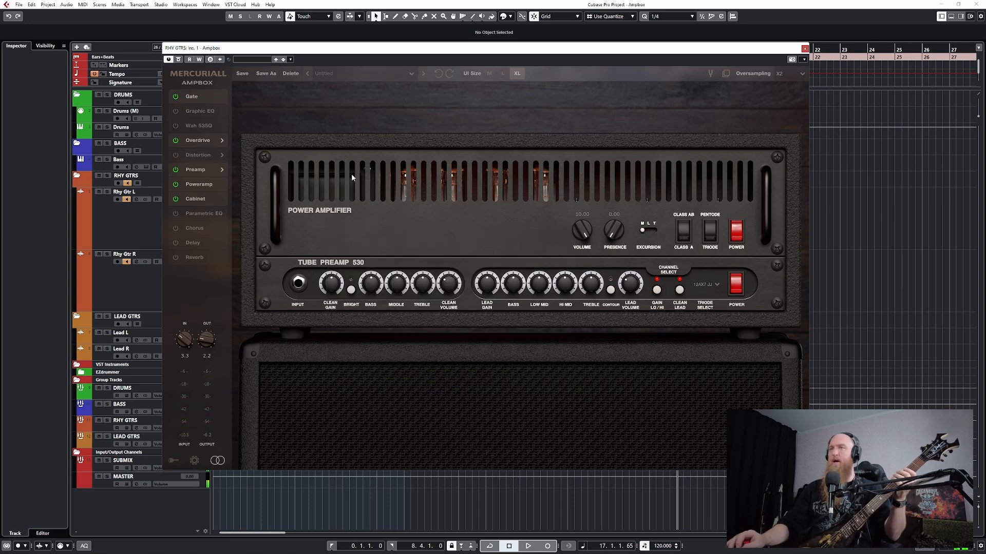
Step: Recheck the TS-808 overdrive pedal and raise the power amplifier's Presence to about 6
{"action": "left_click", "coordinate": [199, 140]}
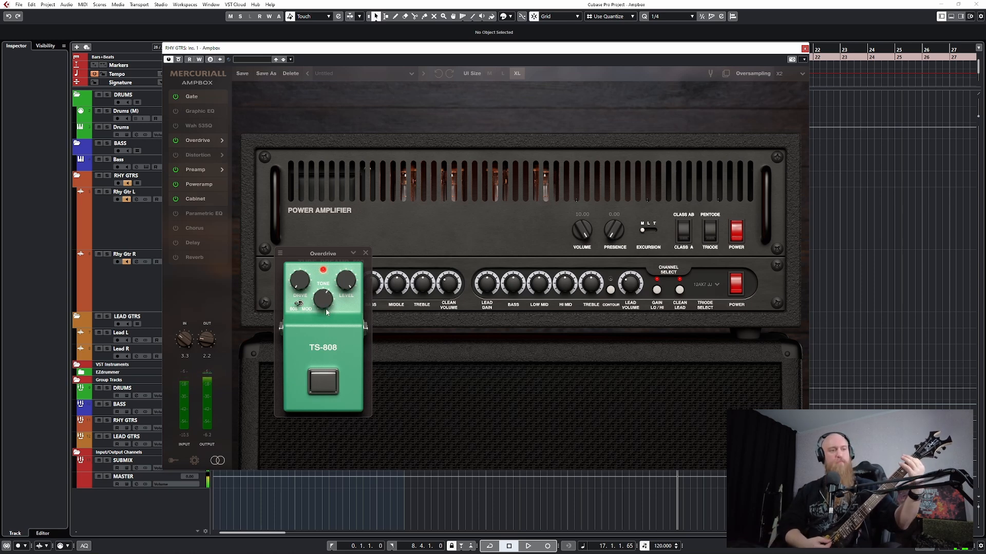
{"action": "left_click", "coordinate": [365, 253]}
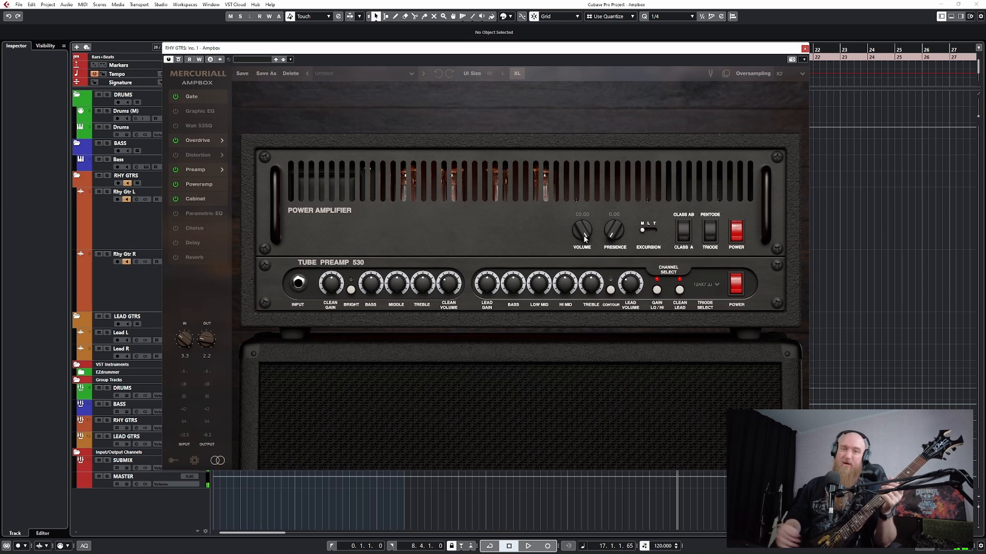
{"action": "left_click_drag", "start_coordinate": [613, 231], "coordinate": [633, 194]}
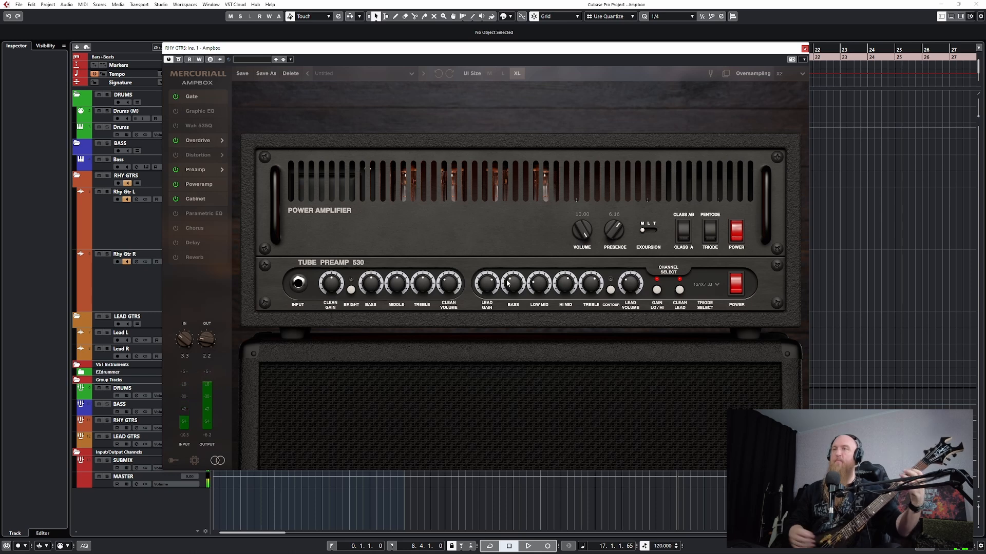
Step: Enable the Parametric EQ and set its 200 Hz bell band to 400 Hz with a Q of 0.1
{"action": "left_click", "coordinate": [175, 213]}
{"action": "left_click", "coordinate": [204, 213]}
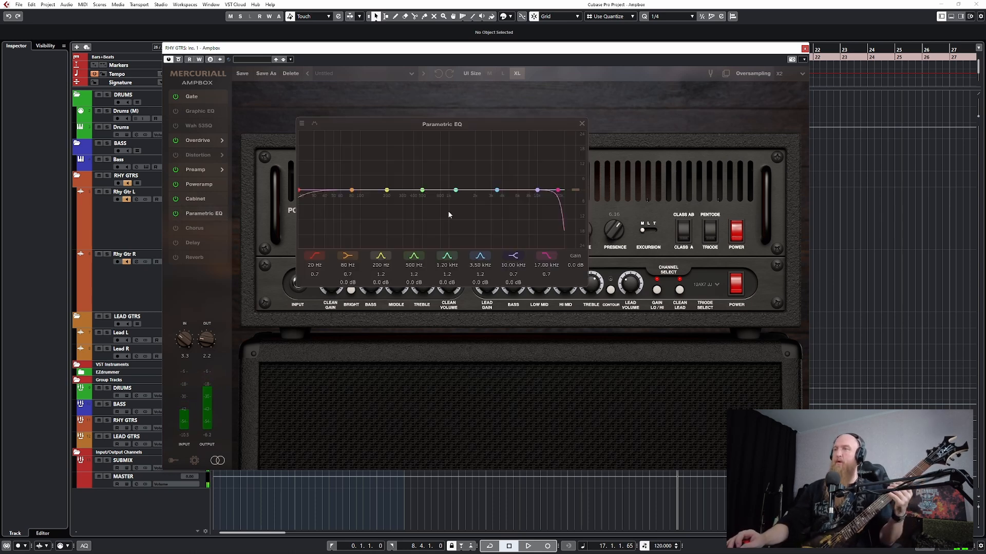
{"action": "double_click", "coordinate": [380, 266]}
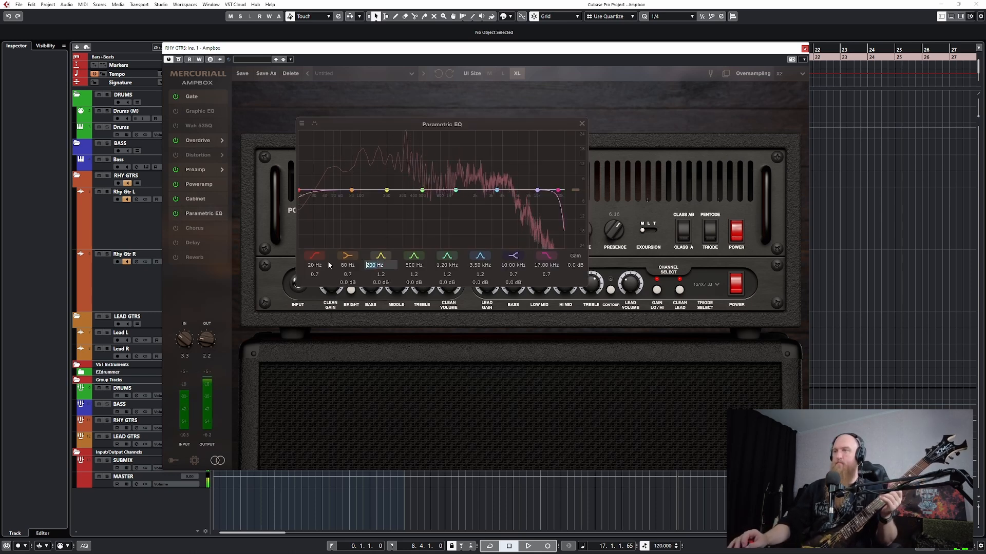
{"action": "type", "text": "400"}
{"action": "key", "text": "Return"}
{"action": "double_click", "coordinate": [385, 275]}
{"action": "type", "text": "0.1"}
{"action": "key", "text": "Return"}
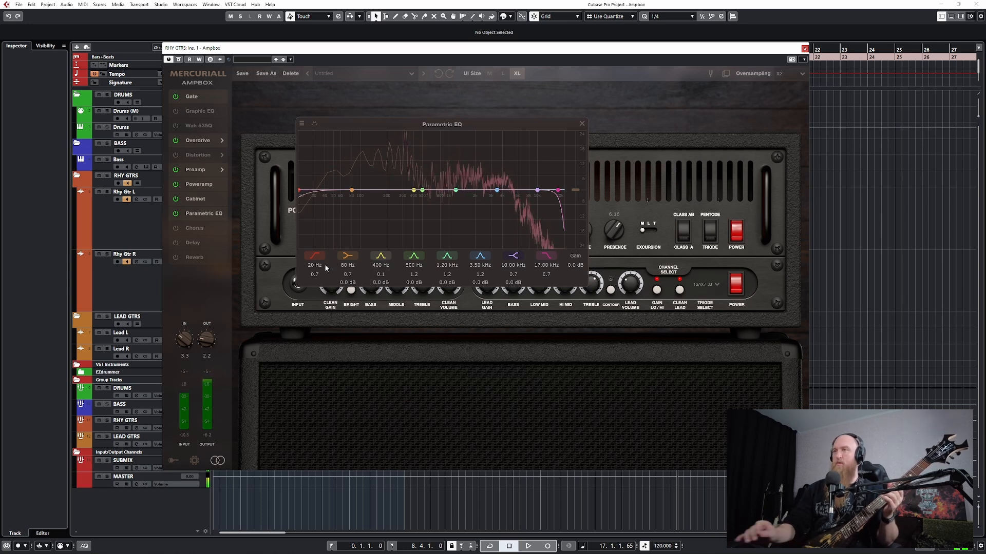
Step: Set the 400 Hz bell band's Q to 0.7 and its gain to -2.0 dB
{"action": "double_click", "coordinate": [380, 275]}
{"action": "type", "text": "0.7"}
{"action": "key", "text": "Return"}
{"action": "mouse_move", "coordinate": [380, 282]}
{"action": "left_mouse_down"}
{"action": "mouse_move", "coordinate": [383, 290]}
{"action": "mouse_move", "coordinate": [383, 280]}
{"action": "left_mouse_up"}
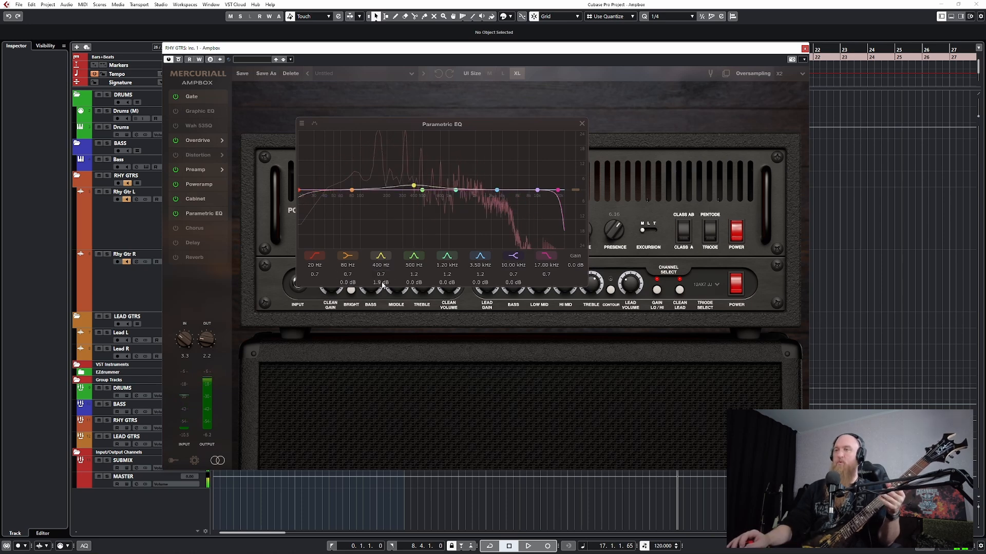
{"action": "double_click", "coordinate": [377, 283]}
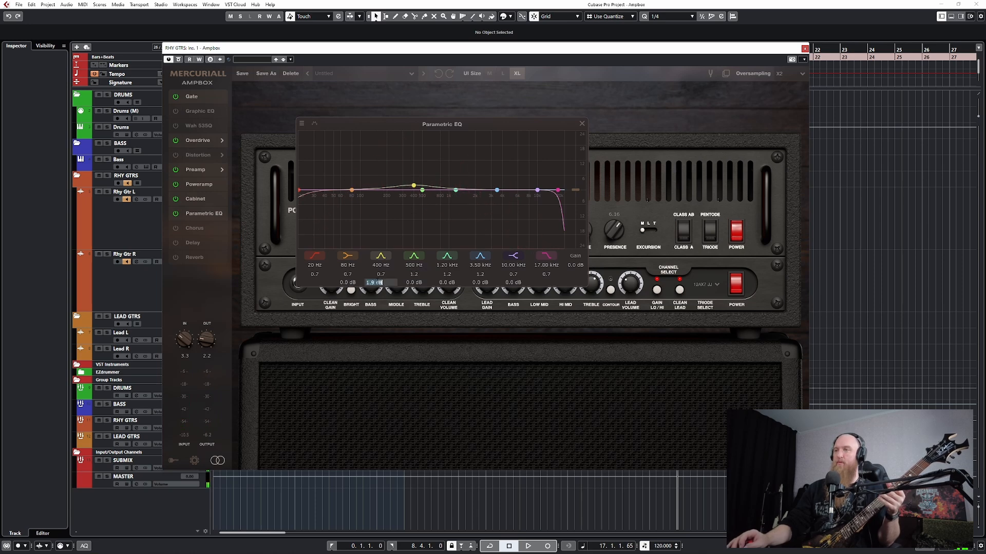
{"action": "type", "text": "-2"}
{"action": "key", "text": "Return"}
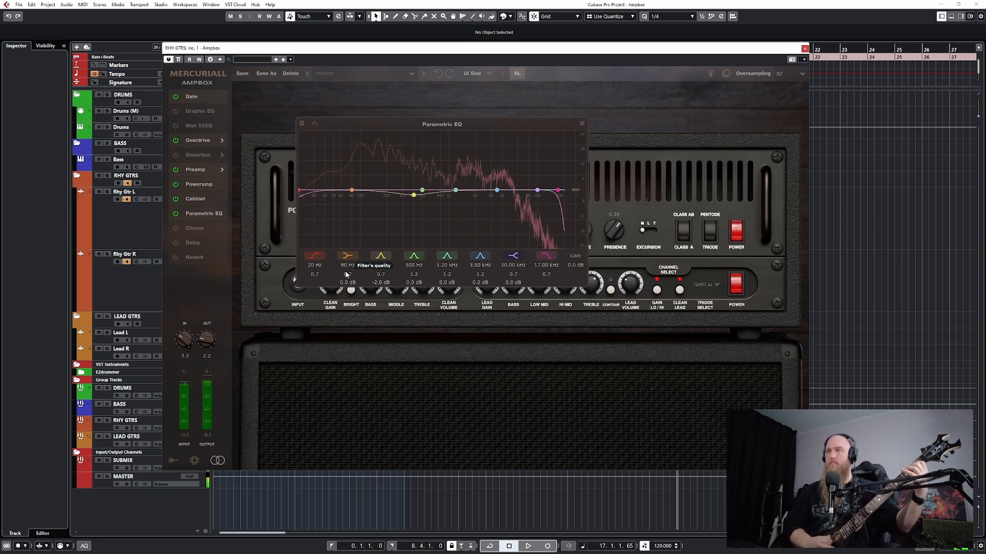
Step: Set the Parametric EQ's low cut to 90 Hz and high cut to 12.00 kHz, and close the EQ
{"action": "double_click", "coordinate": [310, 265]}
{"action": "type", "text": "90"}
{"action": "key", "text": "Return"}
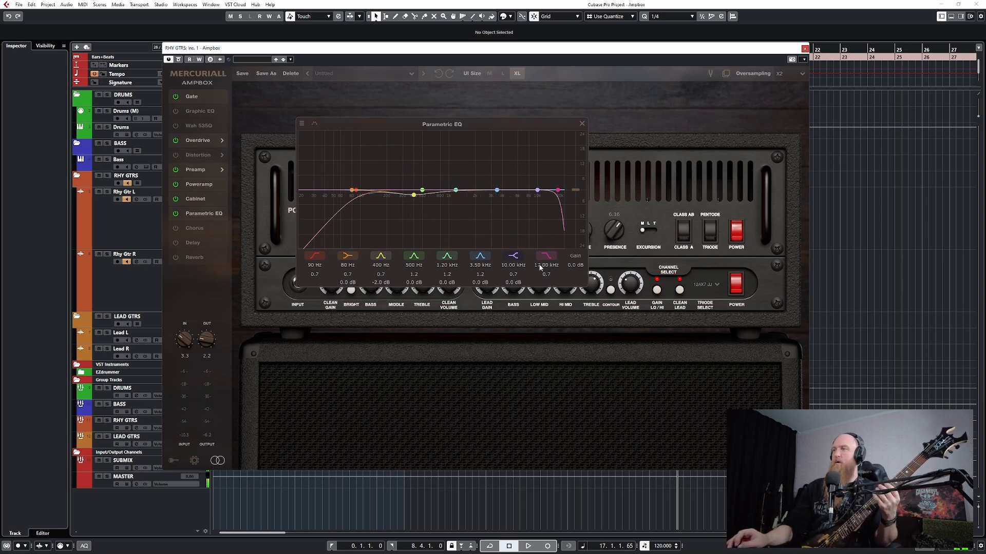
{"action": "left_click_drag", "start_coordinate": [537, 266], "coordinate": [516, 265]}
{"action": "type", "text": "12"}
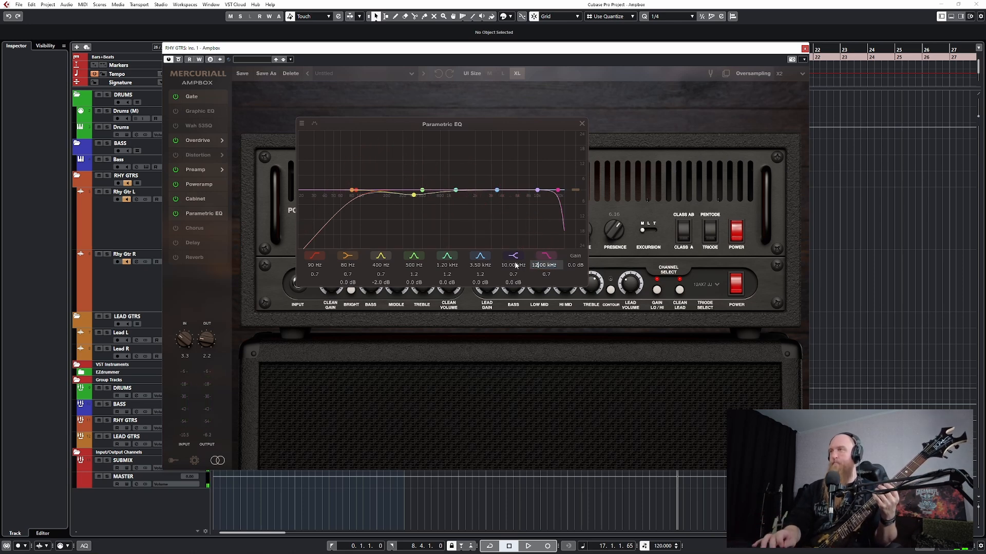
{"action": "key", "text": "Return"}
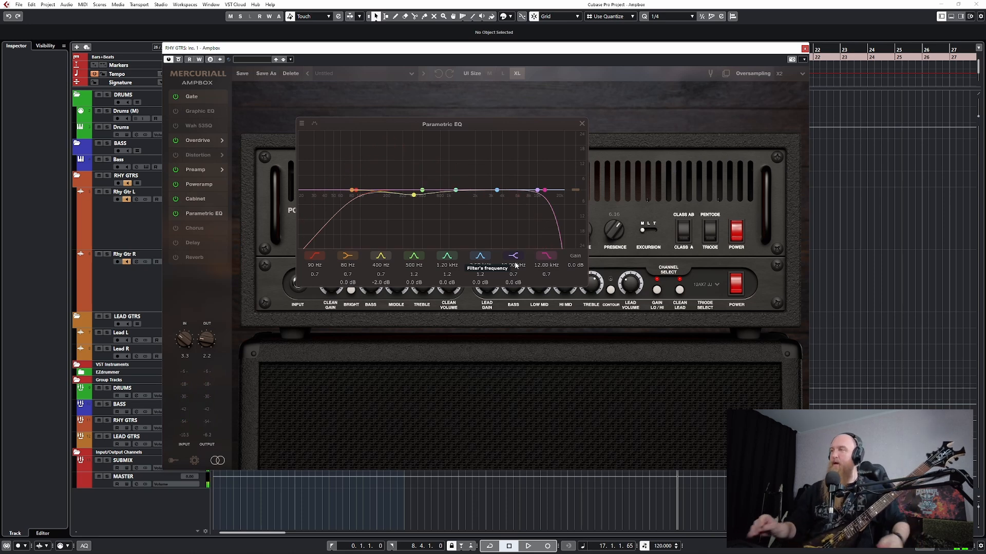
{"action": "left_click", "coordinate": [583, 125]}
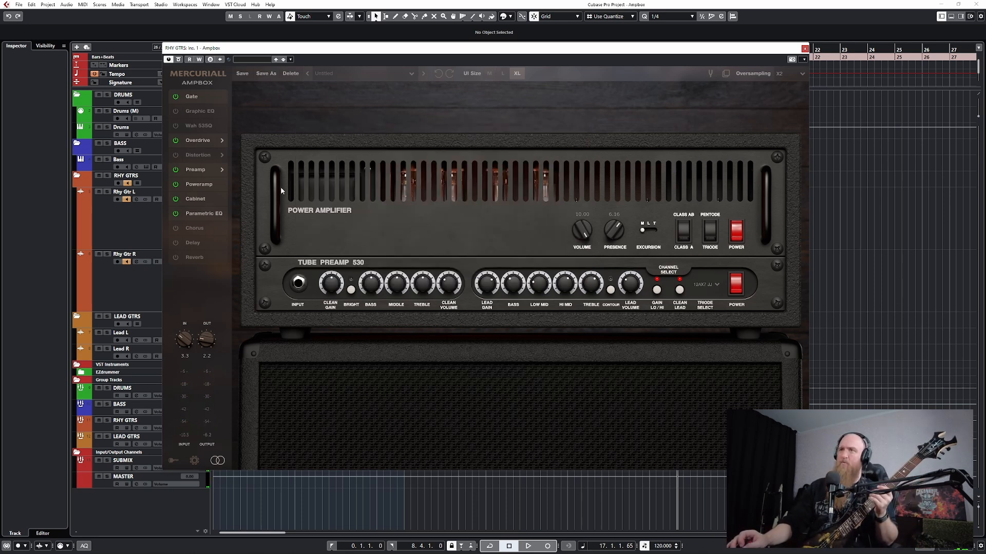
Step: Recheck the Parametric EQ curve and switch the preamp model to ReAxis
{"action": "left_click", "coordinate": [204, 215]}
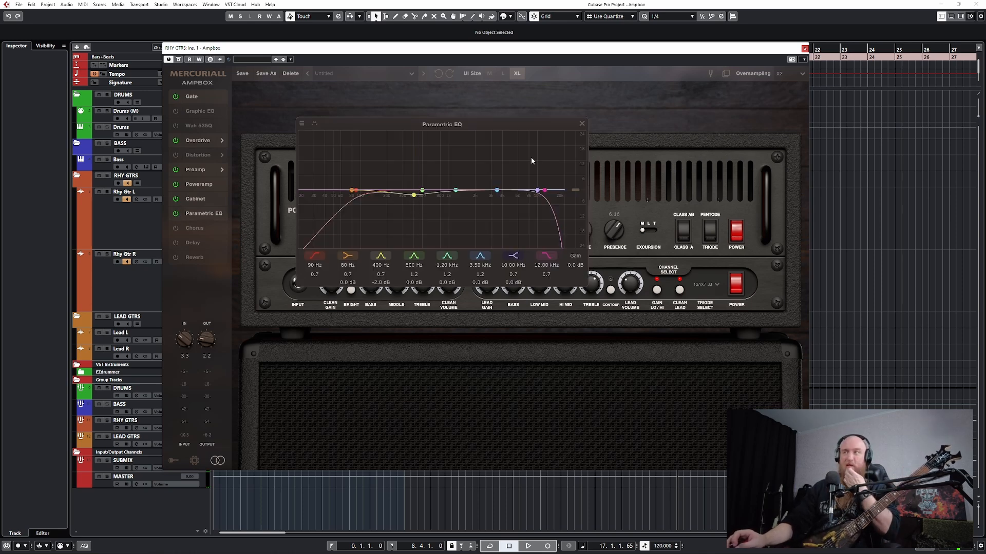
{"action": "left_click", "coordinate": [582, 124]}
{"action": "left_click", "coordinate": [221, 170]}
{"action": "left_click", "coordinate": [263, 192]}
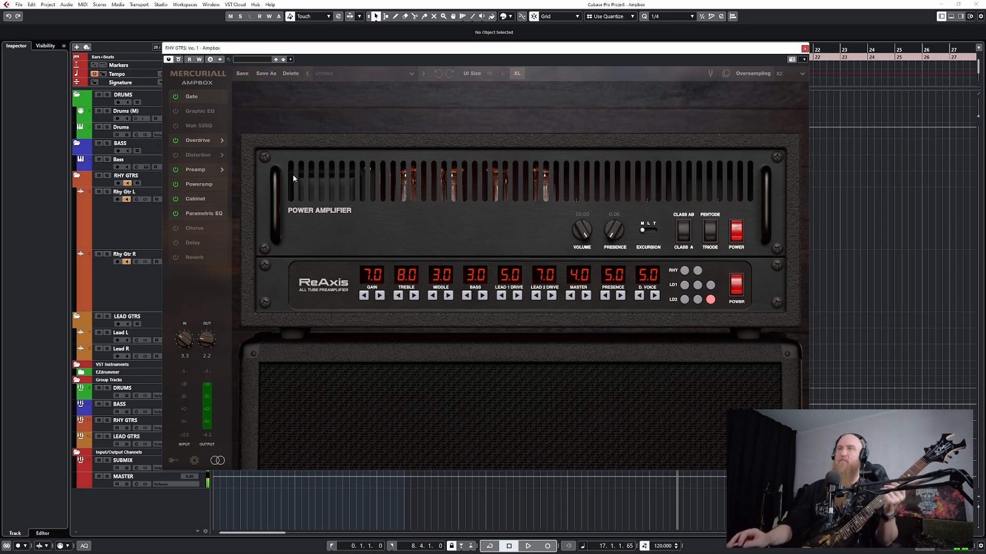
Step: Turn off cabinet Mic 2, try the 4x12 Modern T-75 (eq) cabinet, and select 4x12 Modern G12M (eq)
{"action": "left_click", "coordinate": [203, 198]}
{"action": "left_click", "coordinate": [391, 257]}
{"action": "left_click", "coordinate": [376, 248]}
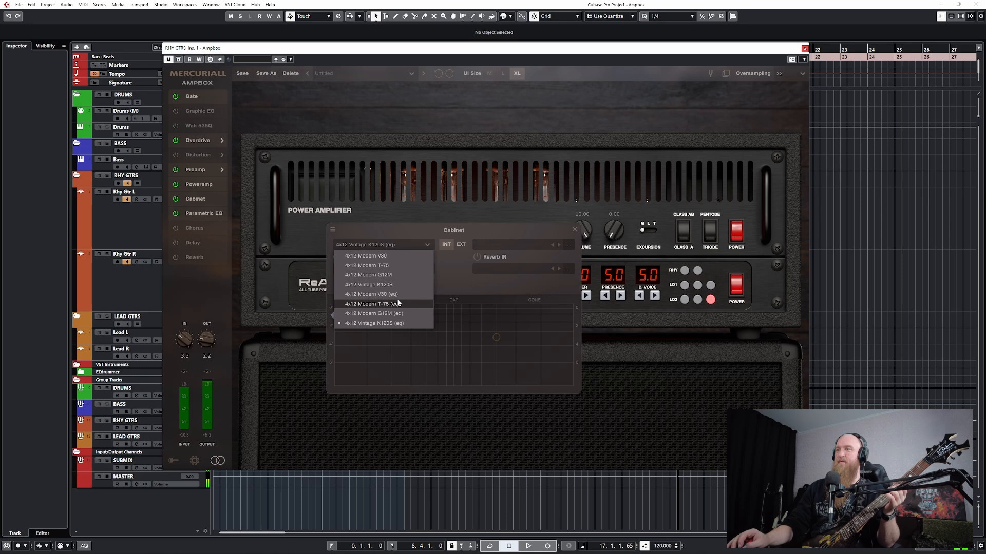
{"action": "left_click", "coordinate": [372, 304]}
{"action": "left_click", "coordinate": [427, 246]}
{"action": "left_click", "coordinate": [405, 313]}
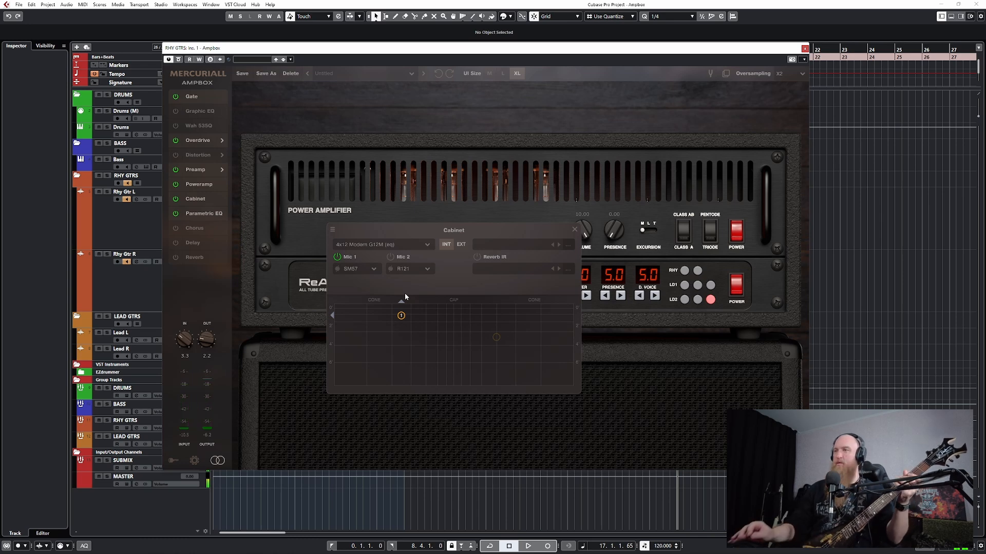
Step: Shift Mic 1 further out on the cone, turn Mic 2 back on, and set the Mic 1/2 mix to 5.71
{"action": "mouse_move", "coordinate": [402, 319]}
{"action": "left_mouse_down"}
{"action": "mouse_move", "coordinate": [402, 339]}
{"action": "mouse_move", "coordinate": [395, 327]}
{"action": "left_mouse_up"}
{"action": "left_click", "coordinate": [391, 257]}
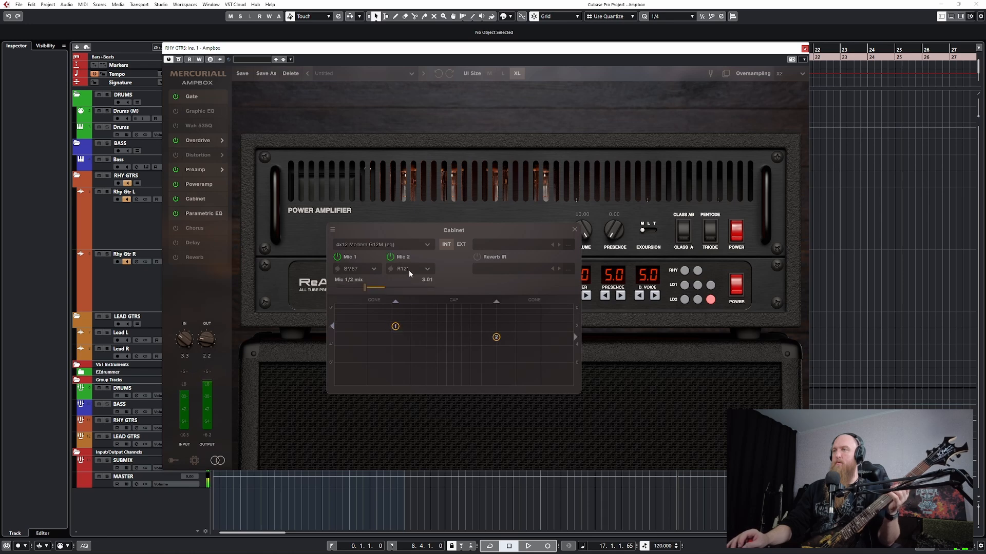
{"action": "left_click_drag", "start_coordinate": [365, 288], "coordinate": [551, 276]}
{"action": "mouse_move", "coordinate": [497, 340]}
{"action": "left_mouse_down"}
{"action": "mouse_move", "coordinate": [450, 343]}
{"action": "mouse_move", "coordinate": [446, 333]}
{"action": "mouse_move", "coordinate": [492, 329]}
{"action": "mouse_move", "coordinate": [497, 340]}
{"action": "left_mouse_up"}
{"action": "left_click_drag", "start_coordinate": [429, 288], "coordinate": [391, 294]}
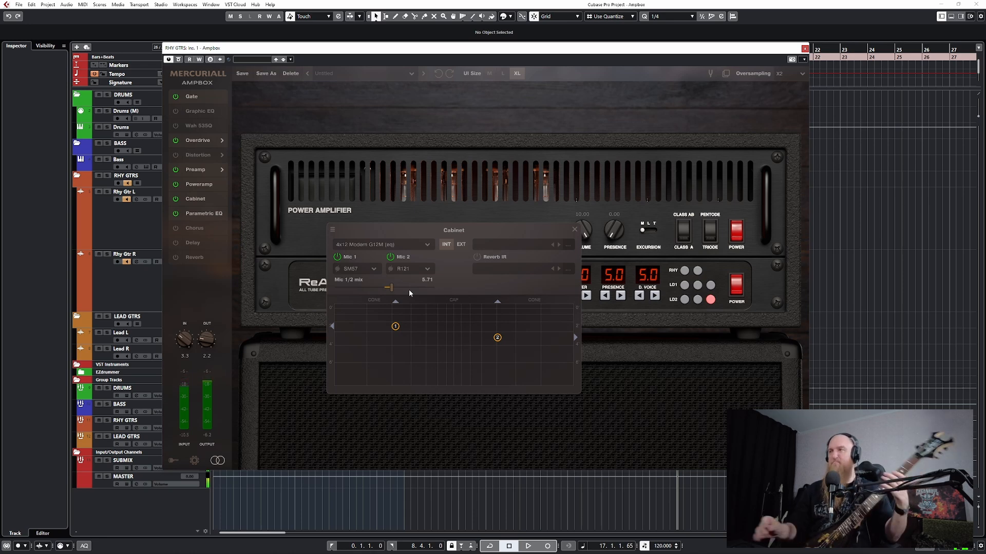
{"action": "left_click", "coordinate": [575, 229]}
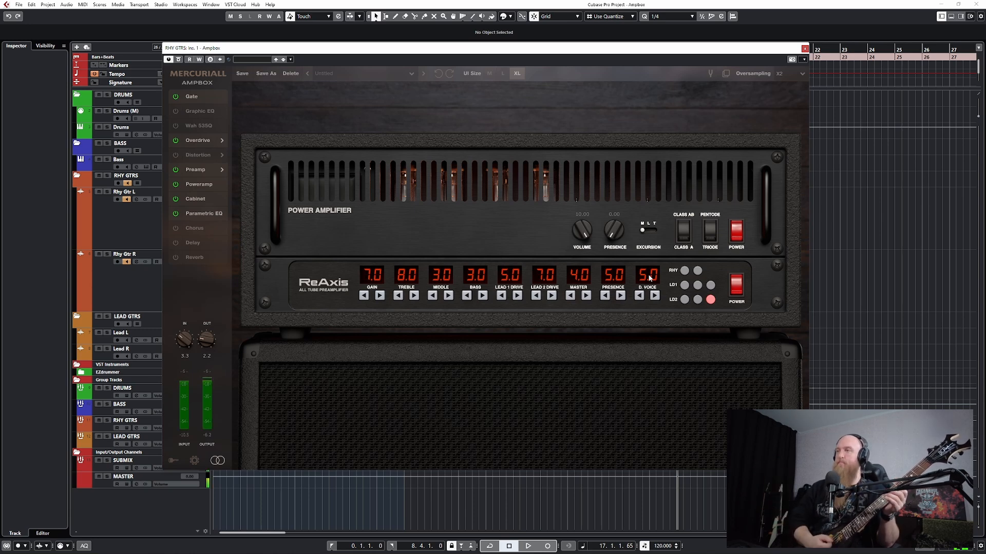
Step: Set the ReAxis D. Voice to 0.0, and reset Bass, Middle, Treble and Gain to 5.0
{"action": "left_click_drag", "start_coordinate": [649, 277], "coordinate": [651, 316]}
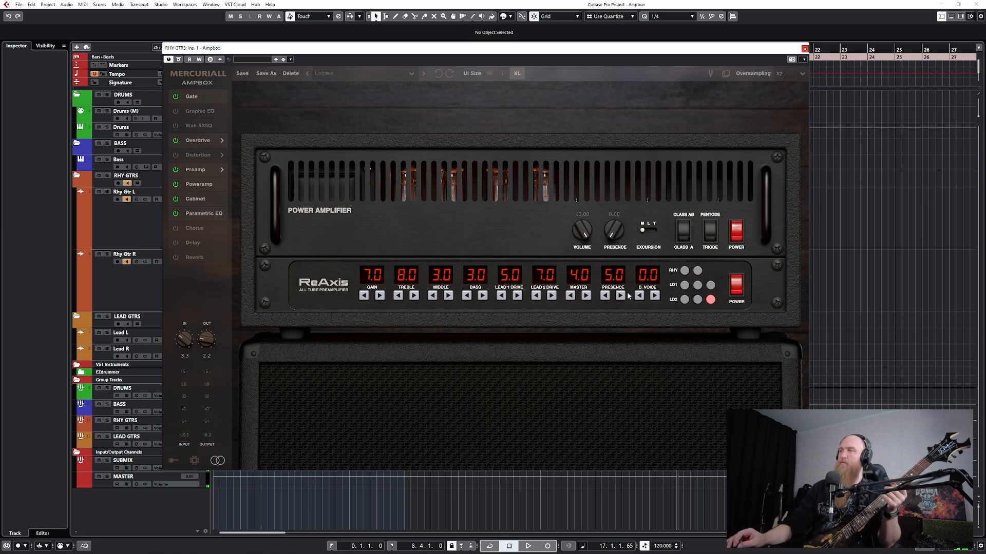
{"action": "double_click", "coordinate": [477, 278]}
{"action": "double_click", "coordinate": [445, 279]}
{"action": "double_click", "coordinate": [408, 279]}
{"action": "double_click", "coordinate": [377, 279]}
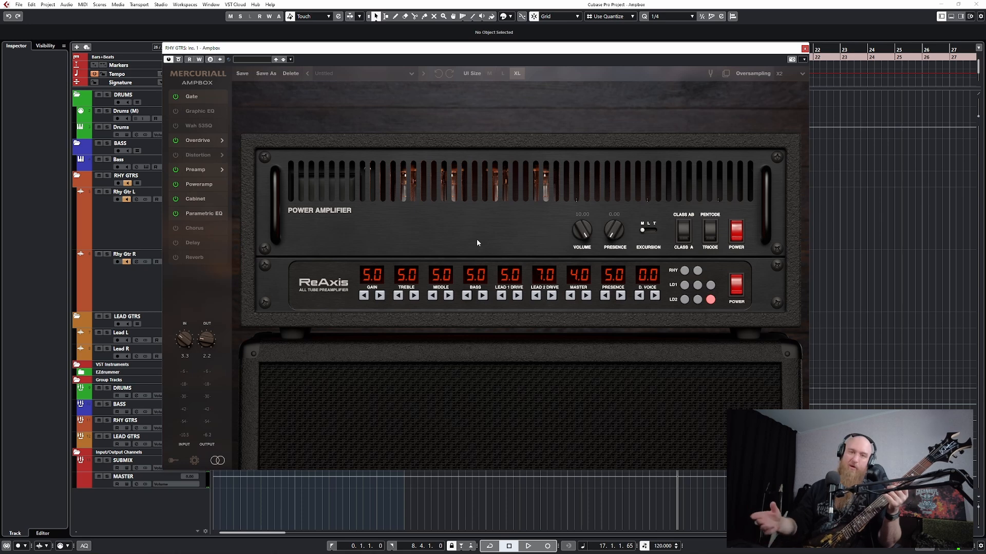
Step: Set the ReAxis D. Voice to 6.0, Presence to 5.5, Bass to 2.0, Middle to 0.0, Treble to 10 and Gain to 7.0
{"action": "left_click_drag", "start_coordinate": [650, 277], "coordinate": [659, 235]}
{"action": "mouse_move", "coordinate": [645, 283]}
{"action": "left_mouse_down"}
{"action": "mouse_move", "coordinate": [644, 273]}
{"action": "mouse_move", "coordinate": [619, 273]}
{"action": "mouse_move", "coordinate": [625, 297]}
{"action": "mouse_move", "coordinate": [628, 267]}
{"action": "mouse_move", "coordinate": [627, 280]}
{"action": "left_mouse_up"}
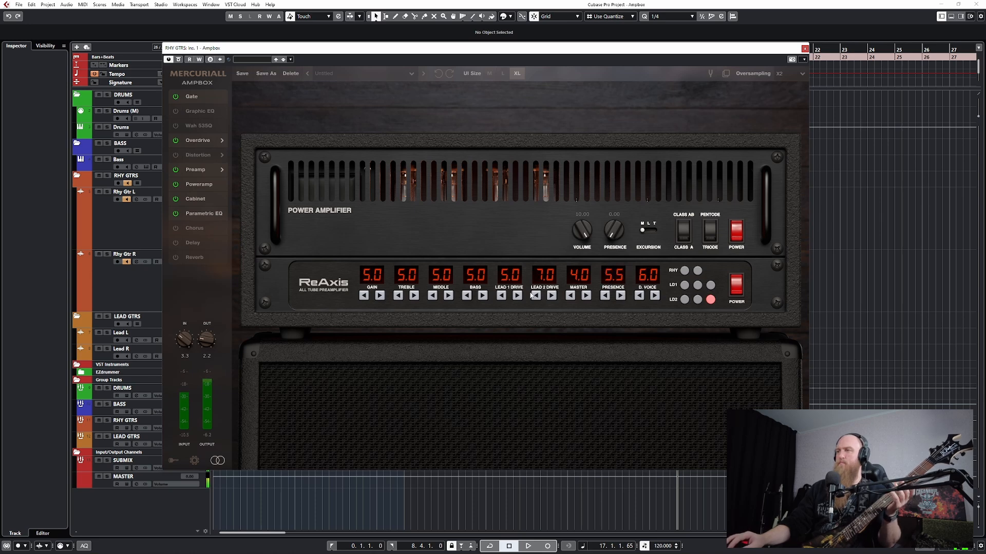
{"action": "left_click_drag", "start_coordinate": [480, 276], "coordinate": [446, 293]}
{"action": "left_click_drag", "start_coordinate": [486, 267], "coordinate": [442, 366]}
{"action": "left_click_drag", "start_coordinate": [418, 276], "coordinate": [419, 308]}
{"action": "left_click_drag", "start_coordinate": [372, 275], "coordinate": [383, 255]}
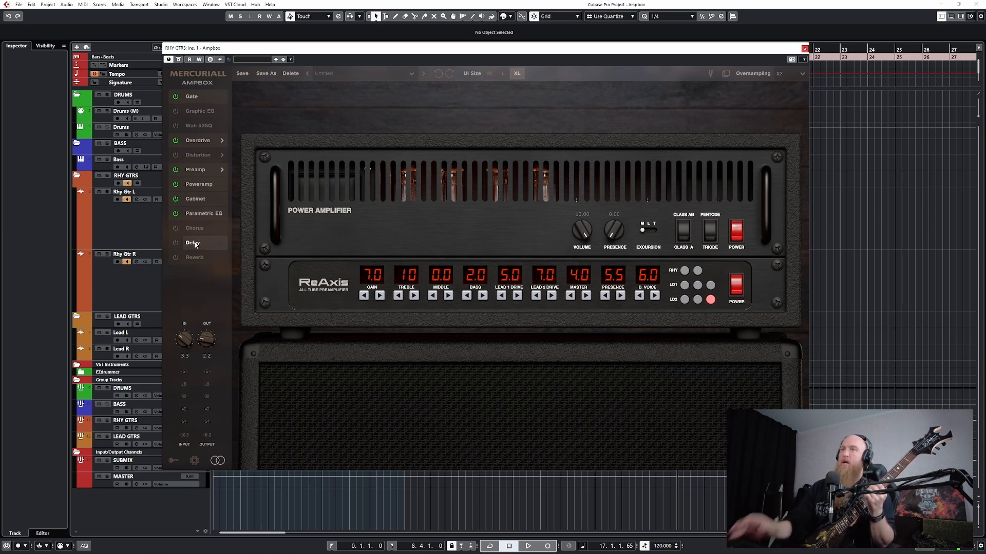
Step: Switch the preamp model to Euphoria and on to U530, and review the Parametric EQ curve
{"action": "left_click", "coordinate": [222, 167]}
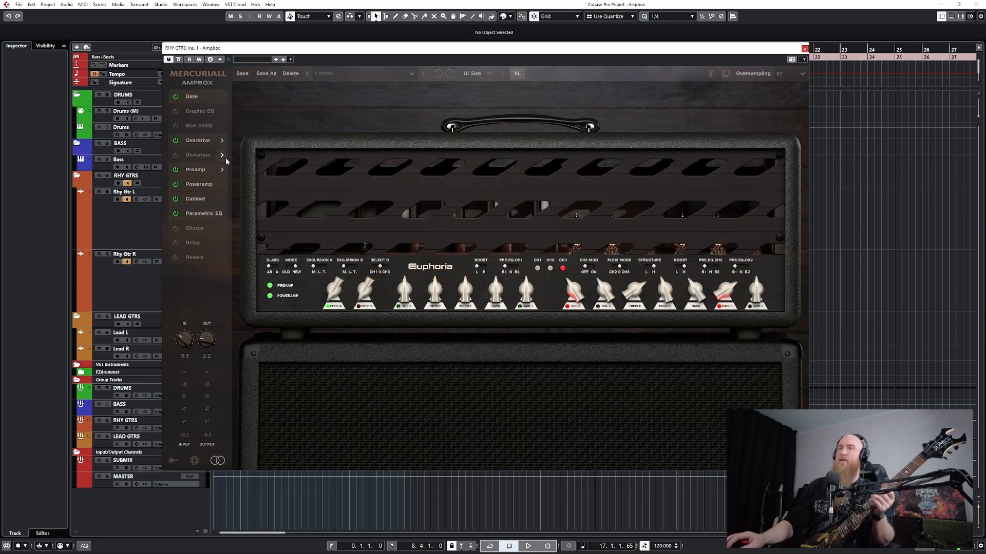
{"action": "left_click", "coordinate": [222, 170]}
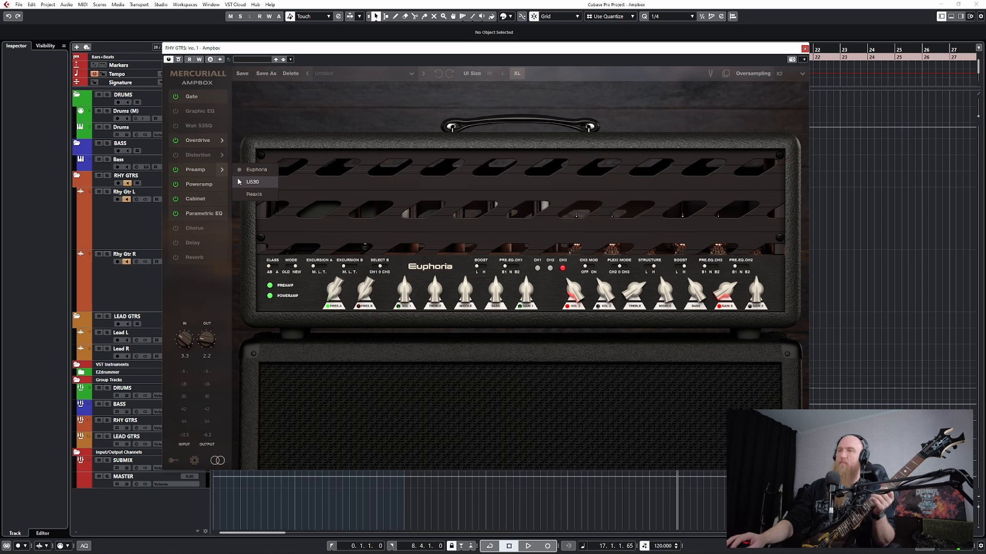
{"action": "left_click", "coordinate": [238, 181]}
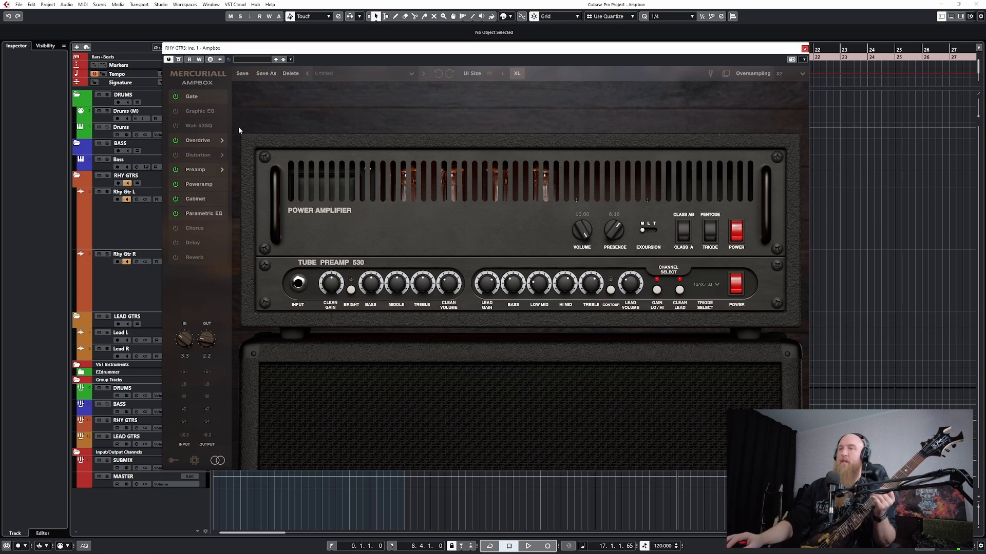
{"action": "left_click", "coordinate": [212, 216]}
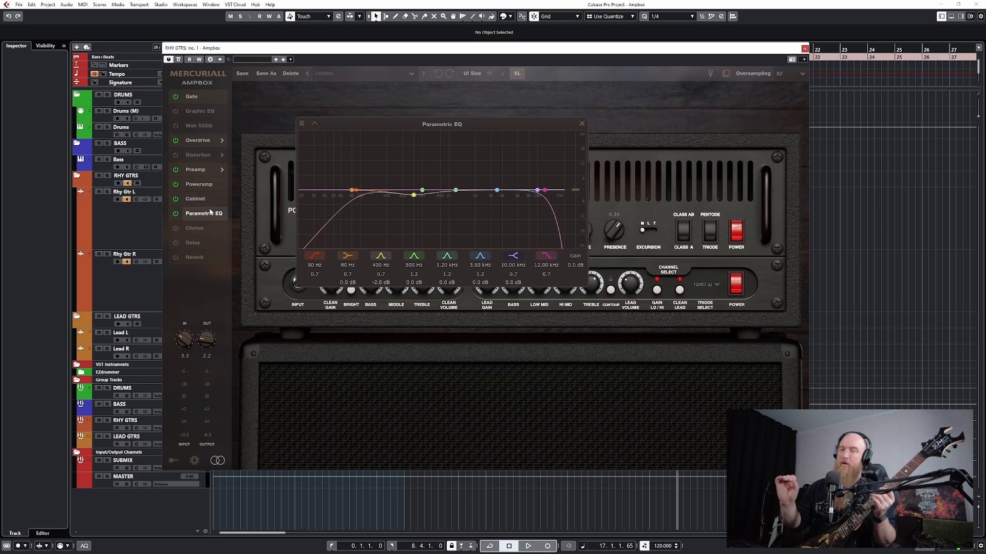
{"action": "left_click", "coordinate": [582, 124]}
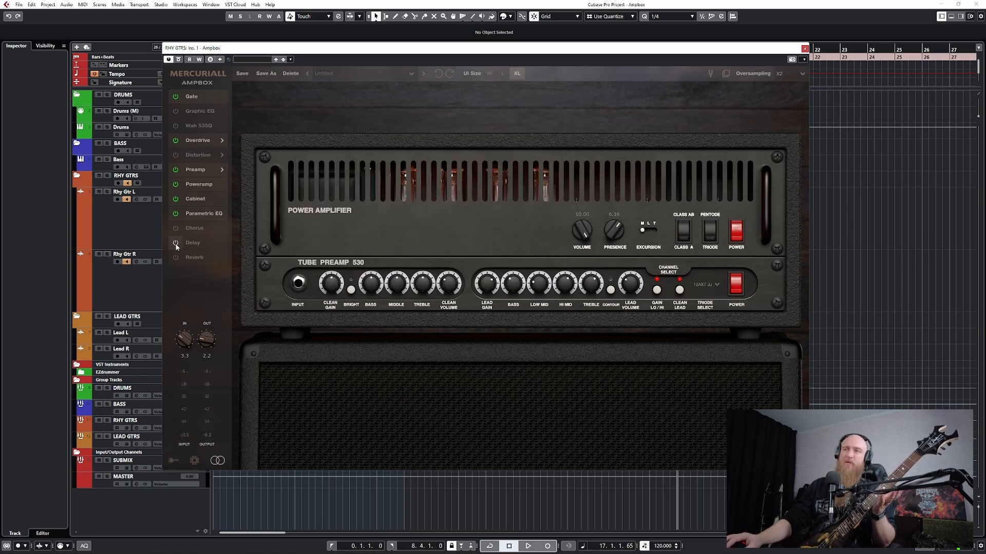